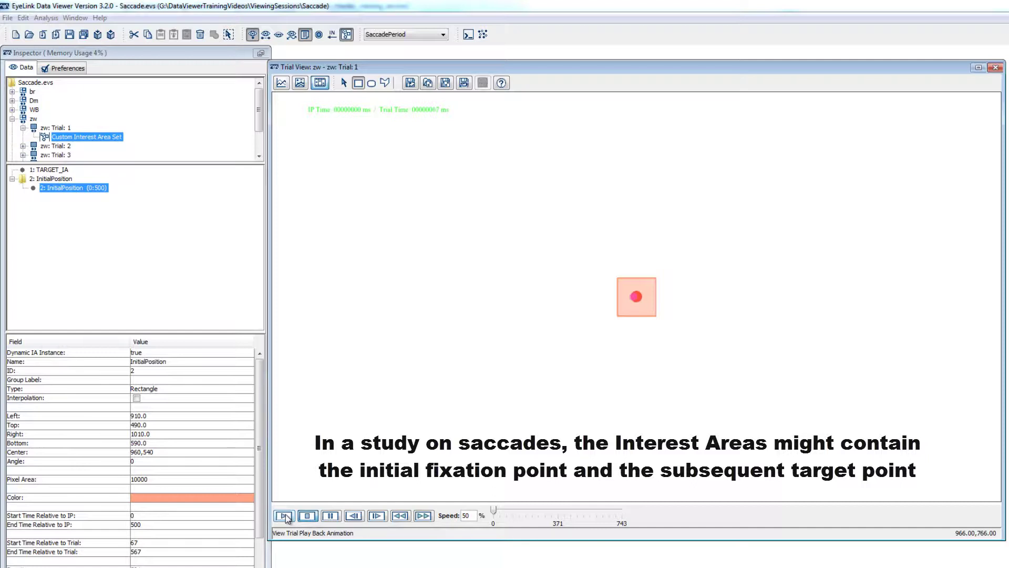
Play back the saccade trial's eye movement animation
click(285, 514)
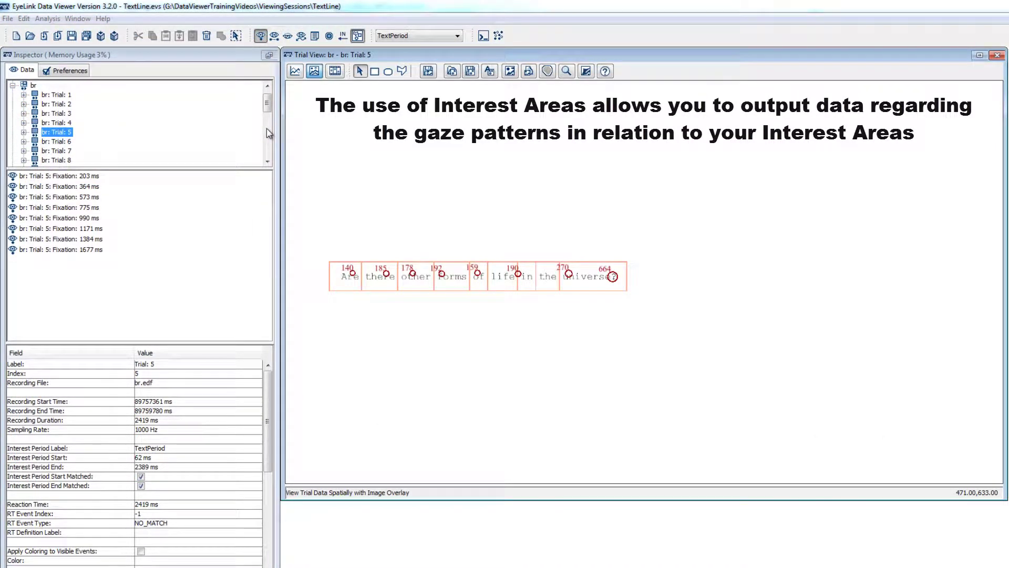
Start an Interest Area Report and add IA_ID, IA_LABEL and IA_DWELL_TIME to its selected variables
click(47, 19)
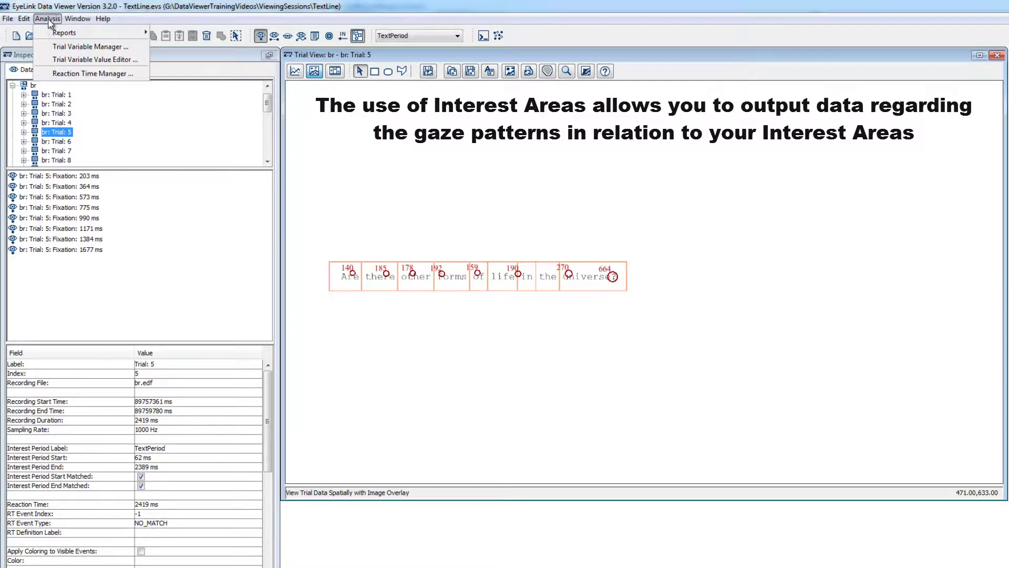
mouse_move(58, 34)
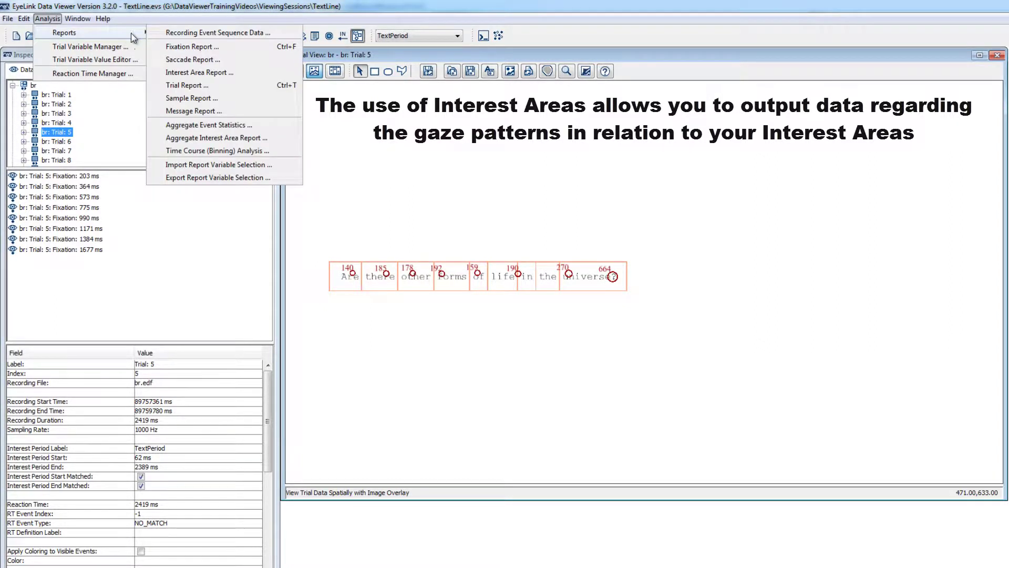
click(181, 74)
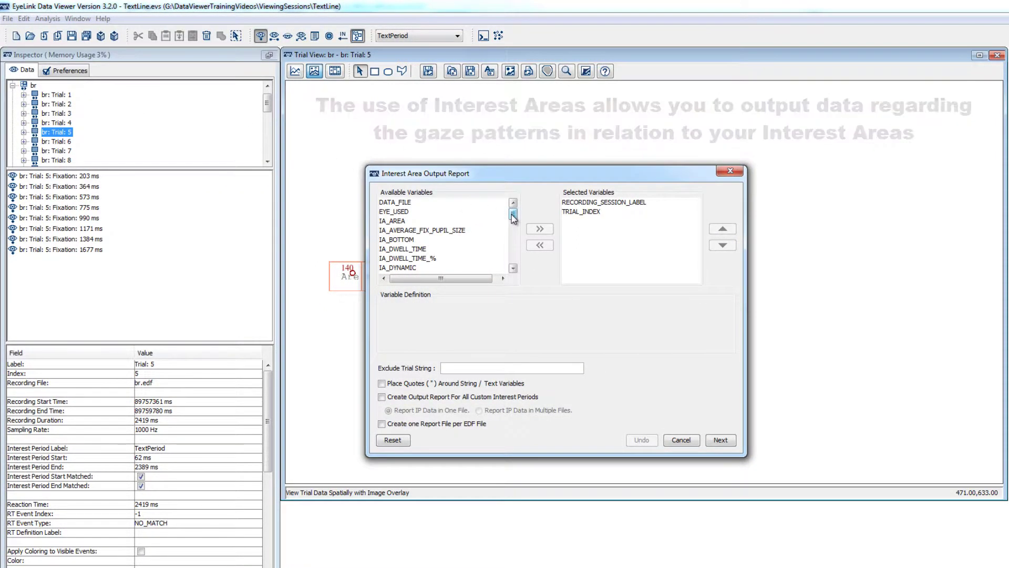
drag(513, 216, 513, 230)
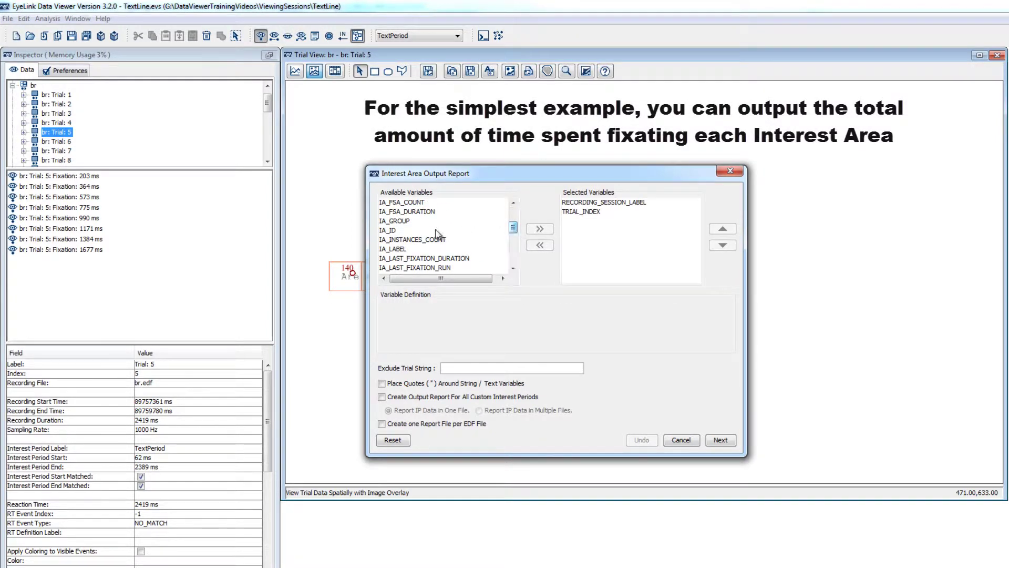
click(391, 230)
click(535, 229)
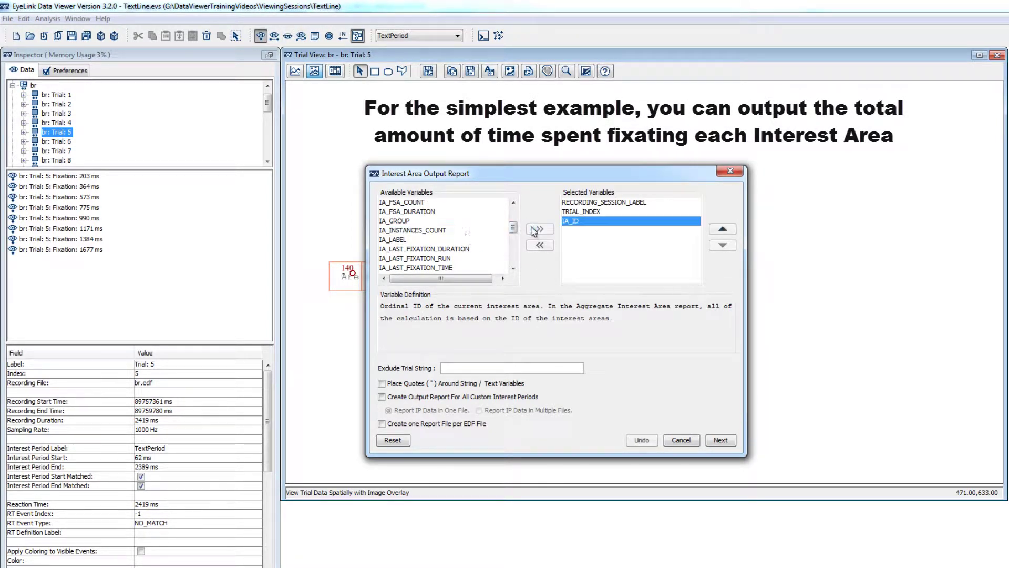
click(404, 240)
click(535, 229)
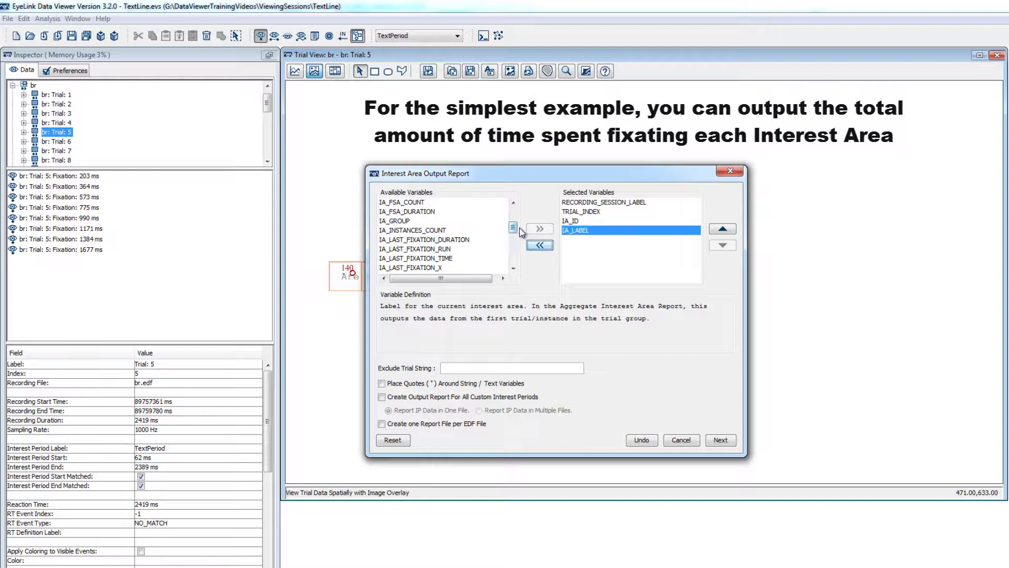
drag(514, 227, 512, 216)
click(419, 212)
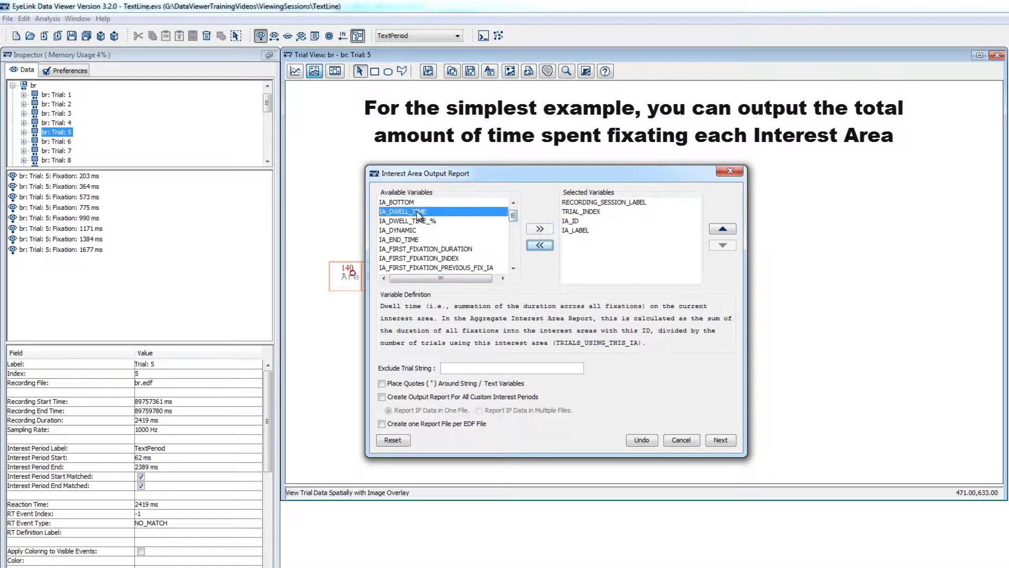
click(541, 230)
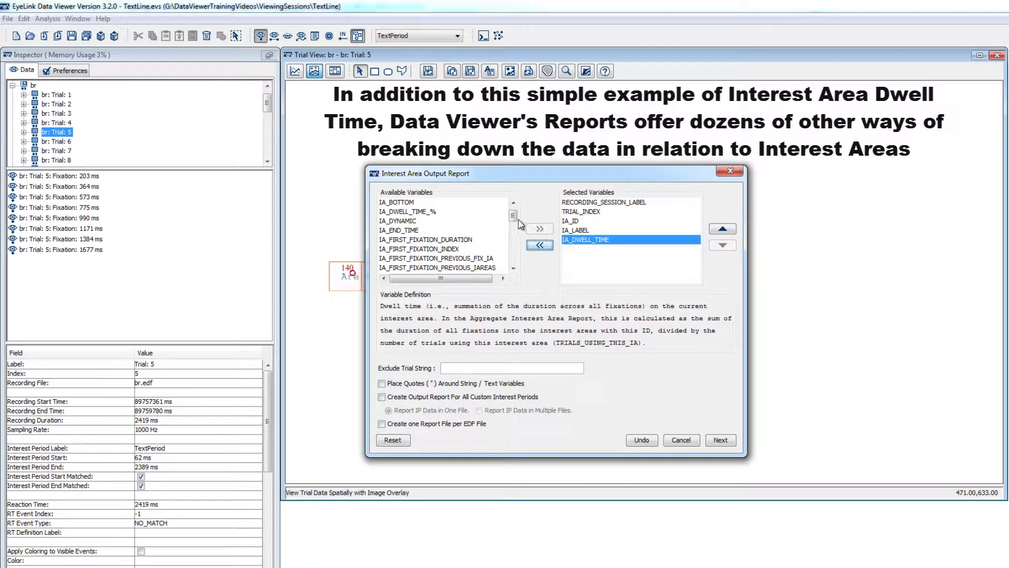
drag(514, 221, 518, 251)
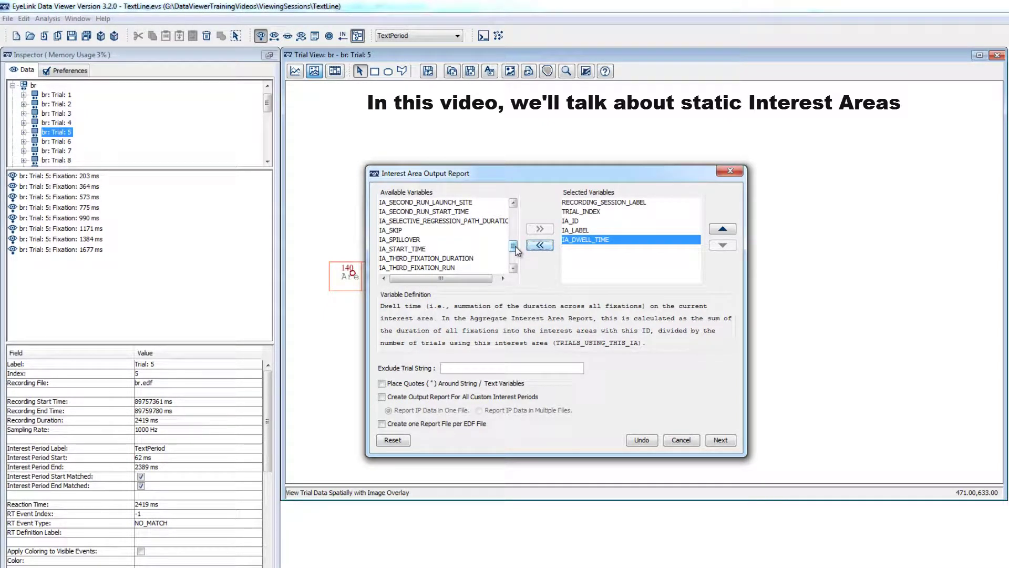
Cancel the Interest Area Output Report and reselect trial 5 to show its word interest areas
click(674, 441)
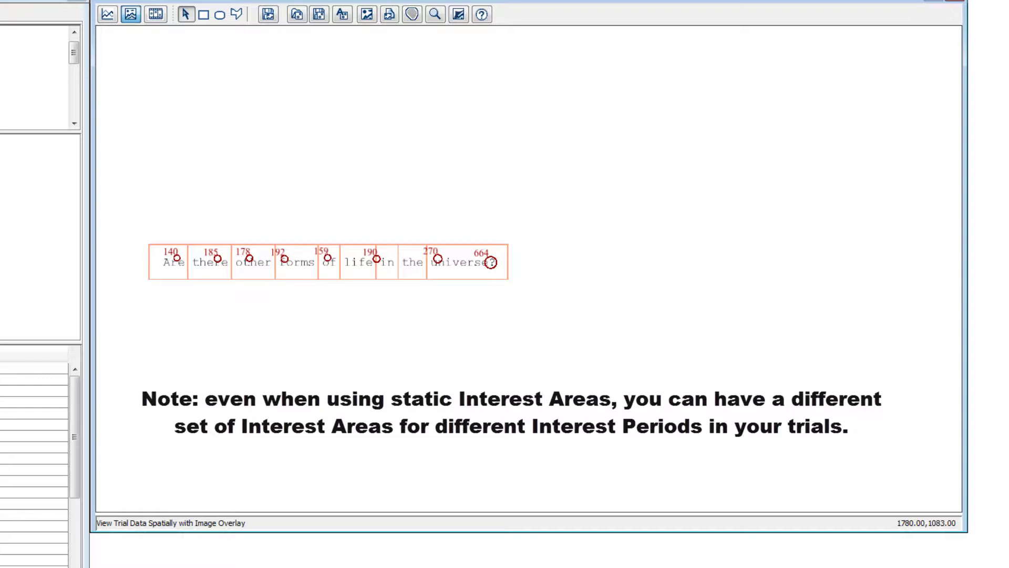
click(38, 565)
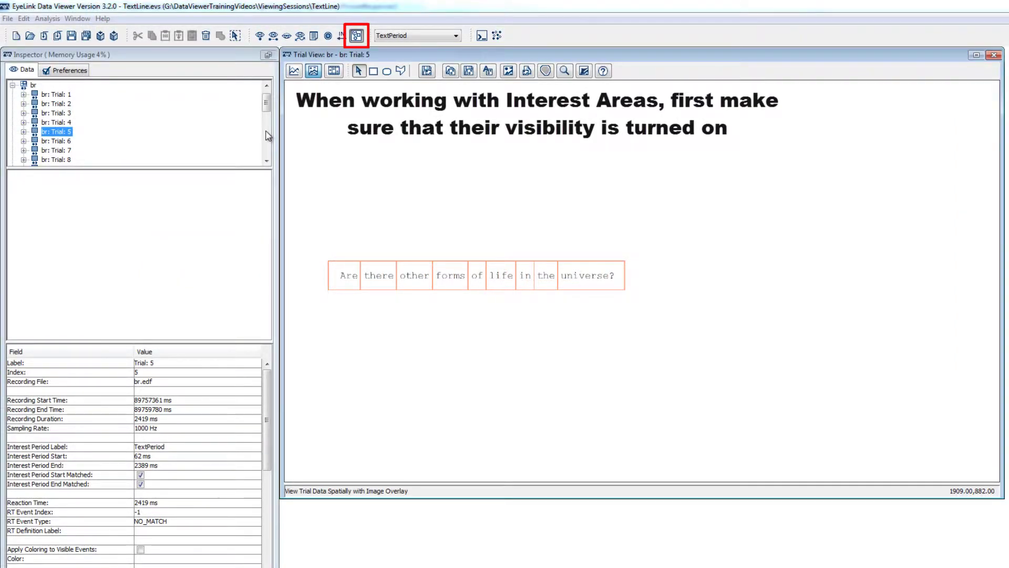
click(356, 37)
click(356, 36)
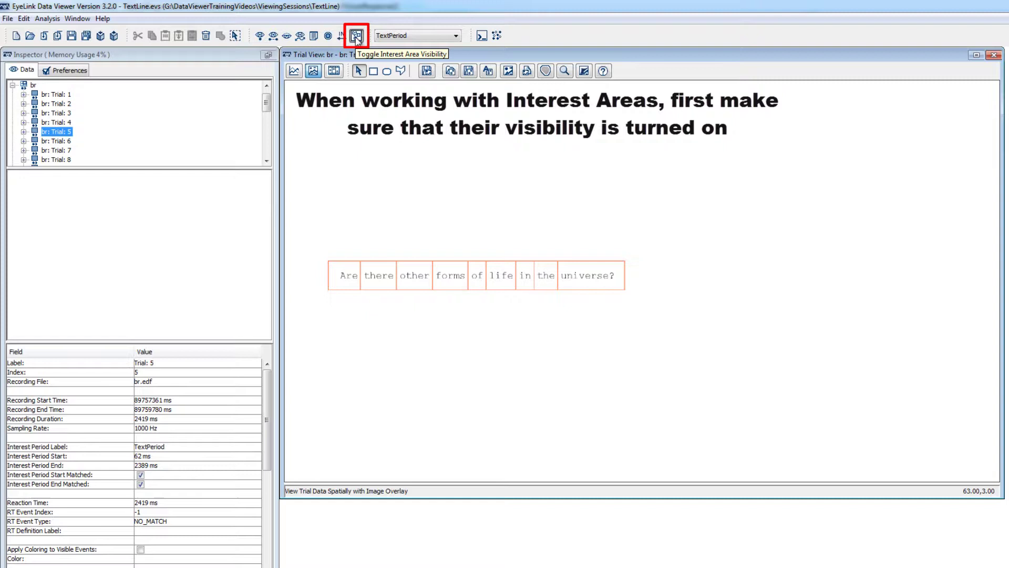
click(335, 74)
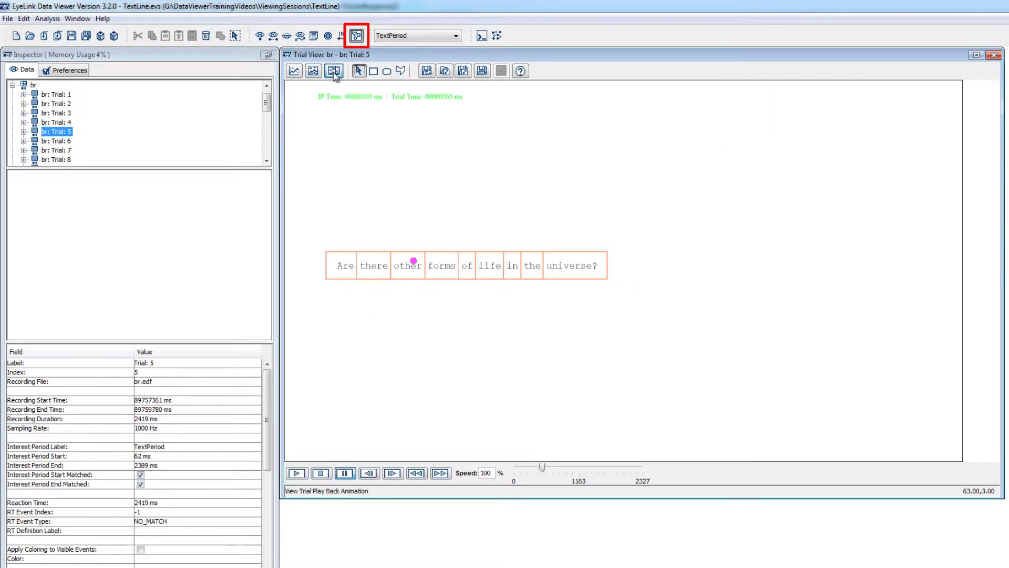
click(295, 72)
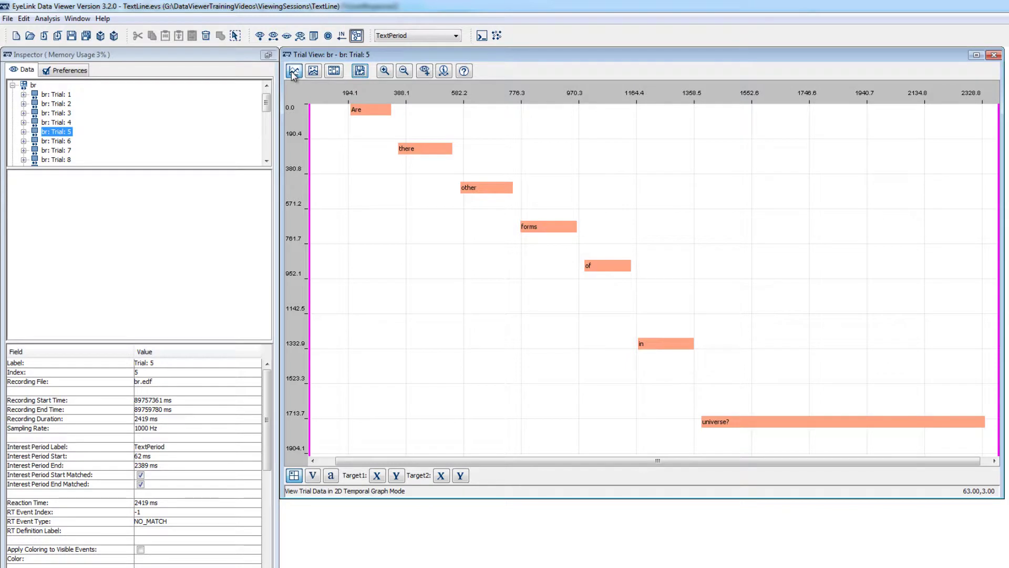
click(313, 72)
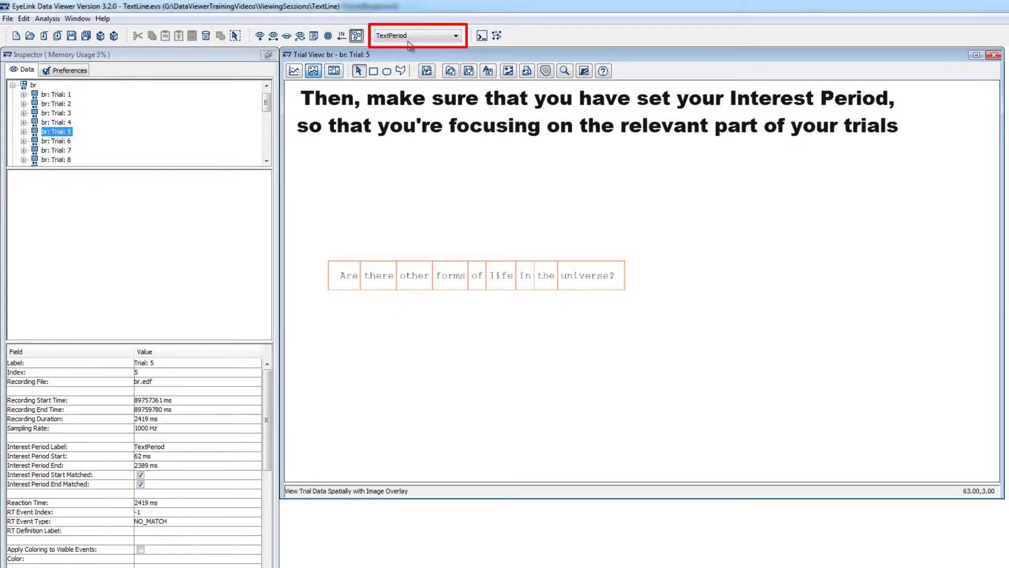
click(427, 37)
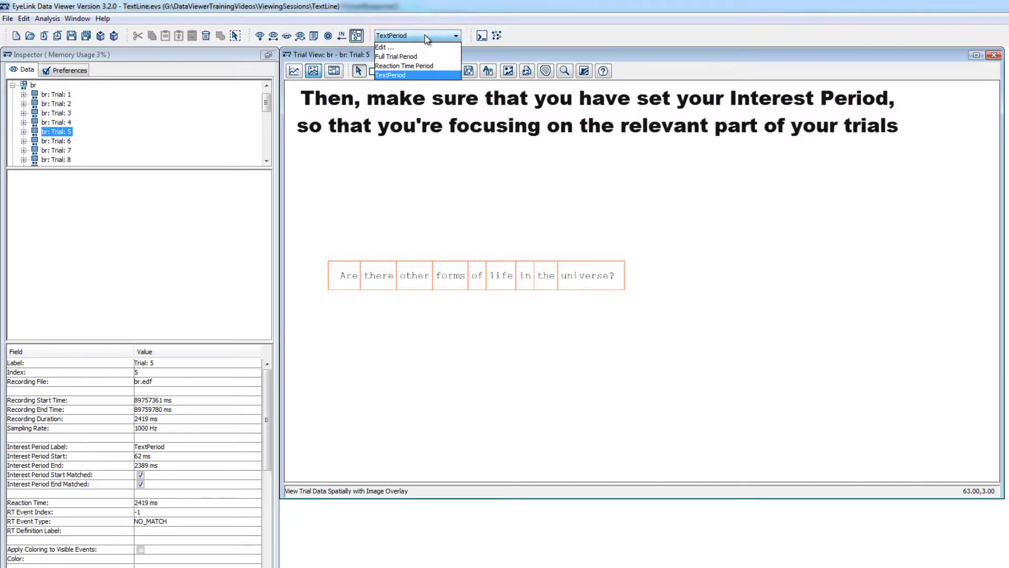
click(420, 75)
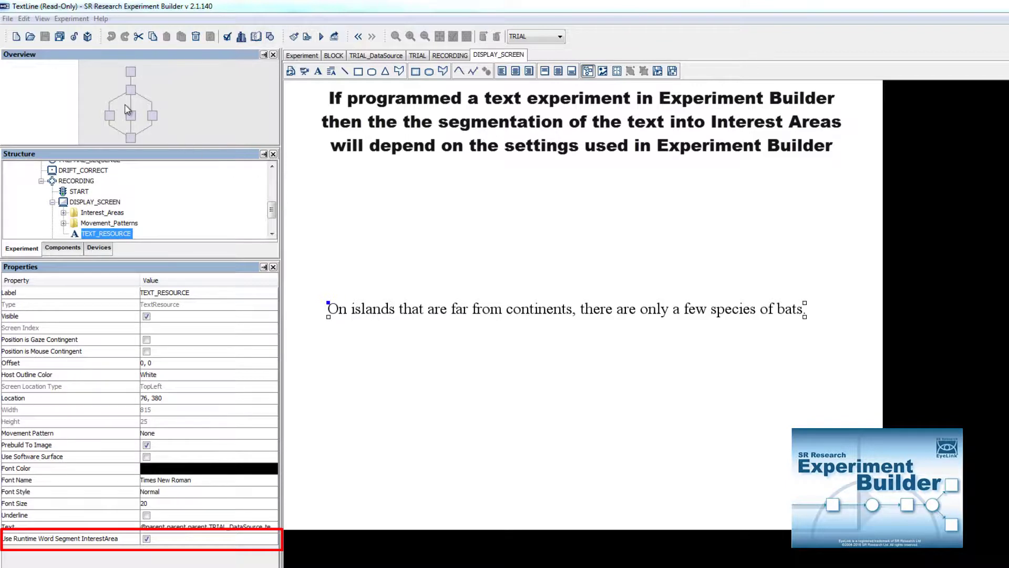
Show the WORD_SEGMENT settings under Built-In Interest Area Preference in Preferences
click(24, 19)
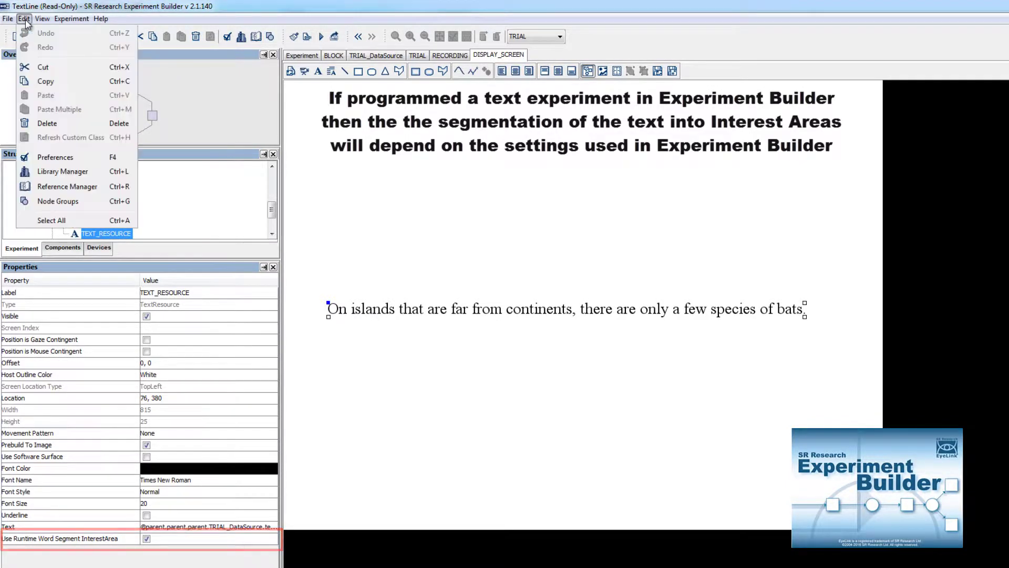
click(52, 157)
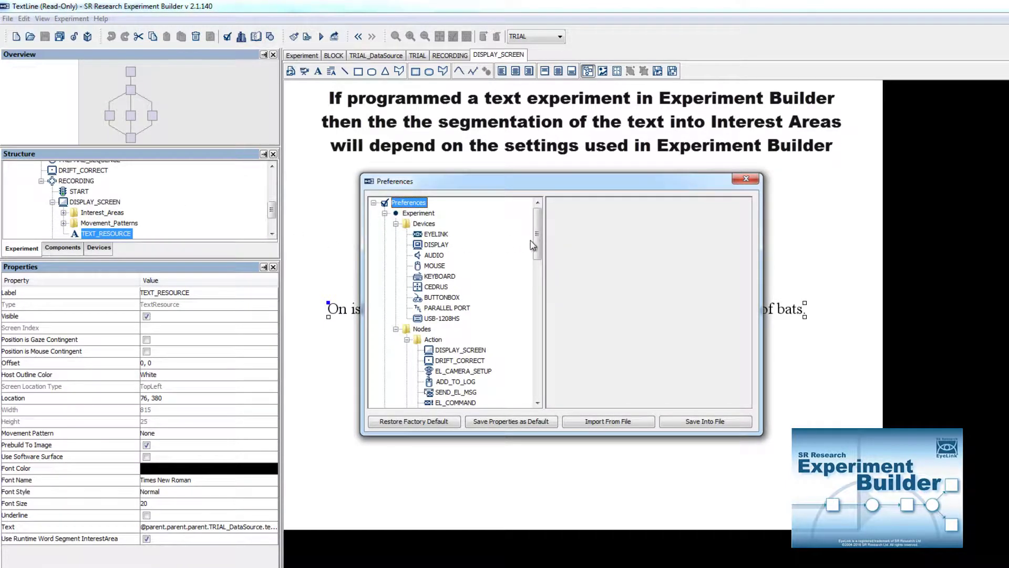
drag(536, 246, 528, 384)
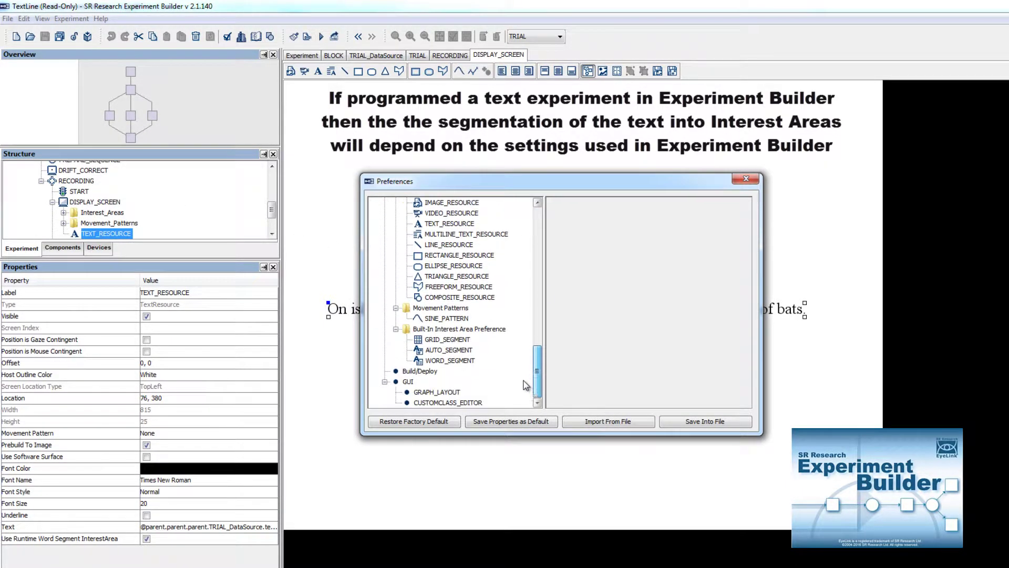
click(452, 362)
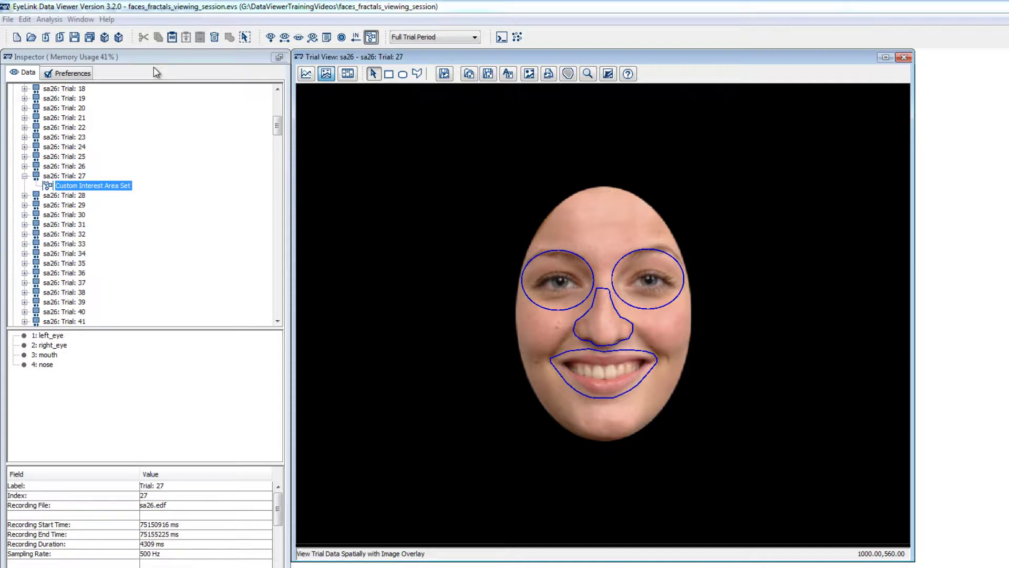
Bring up the Help menu while trial 27's left_eye, right_eye, mouth and nose areas are shown
click(106, 20)
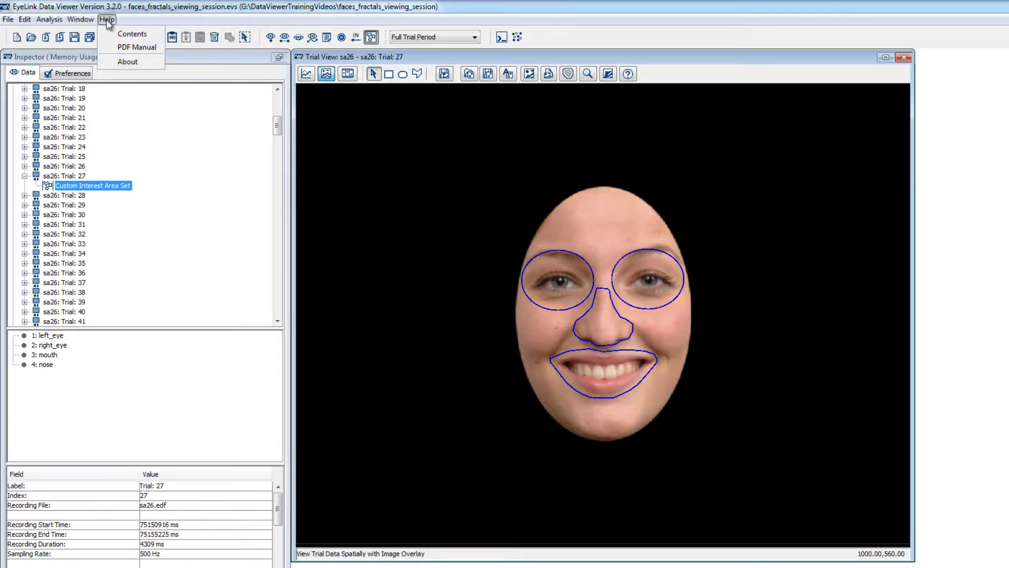
Open Help Contents at Protocol for EyeLink Data to Viewer Integration's Interest Area Commands page
click(110, 32)
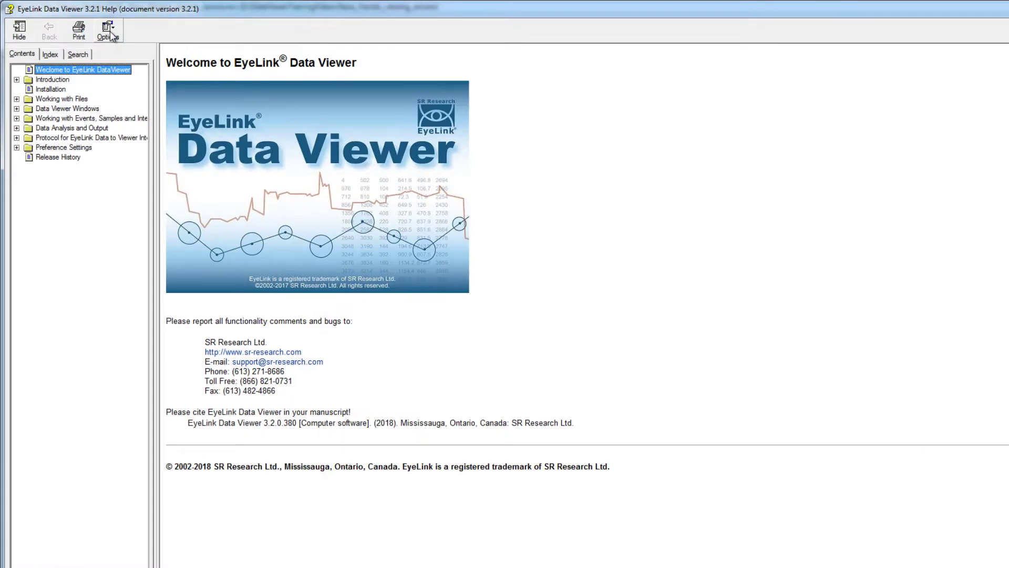
click(84, 137)
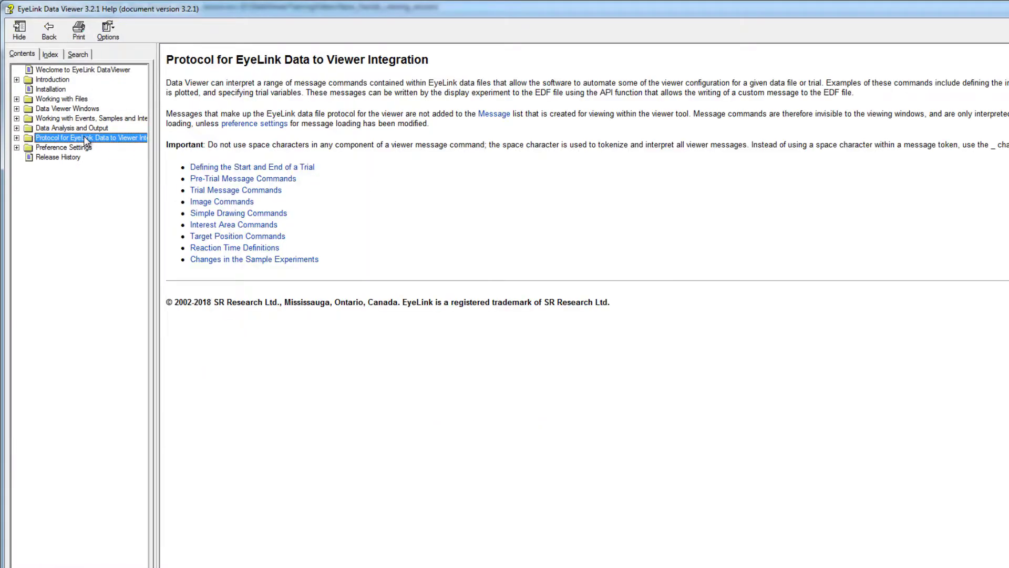
click(207, 225)
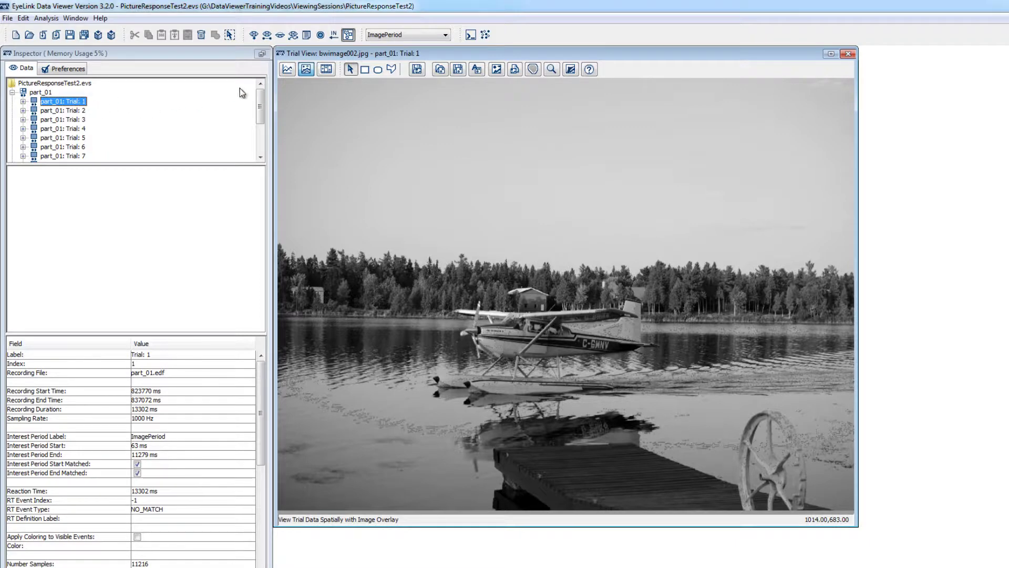
Draw a rectangular interest area around the seaplane and label it 'plane'
click(364, 69)
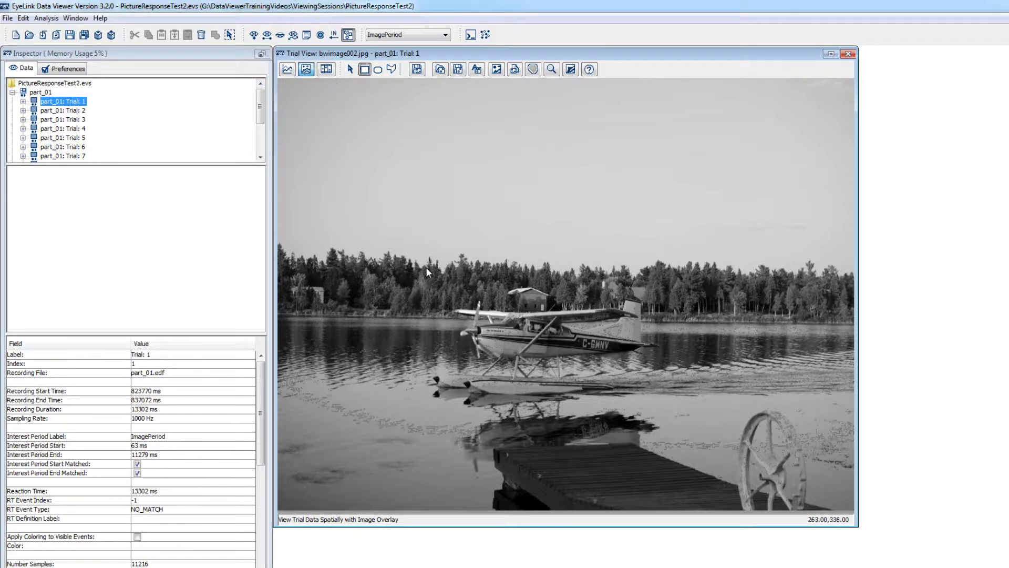
drag(426, 267, 666, 425)
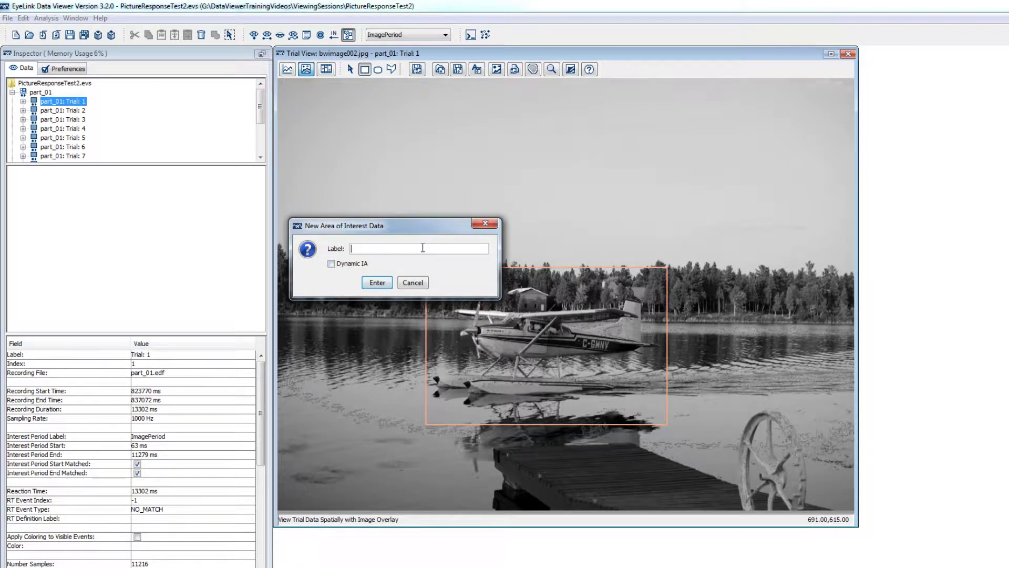
click(421, 248)
text(plane)
click(379, 284)
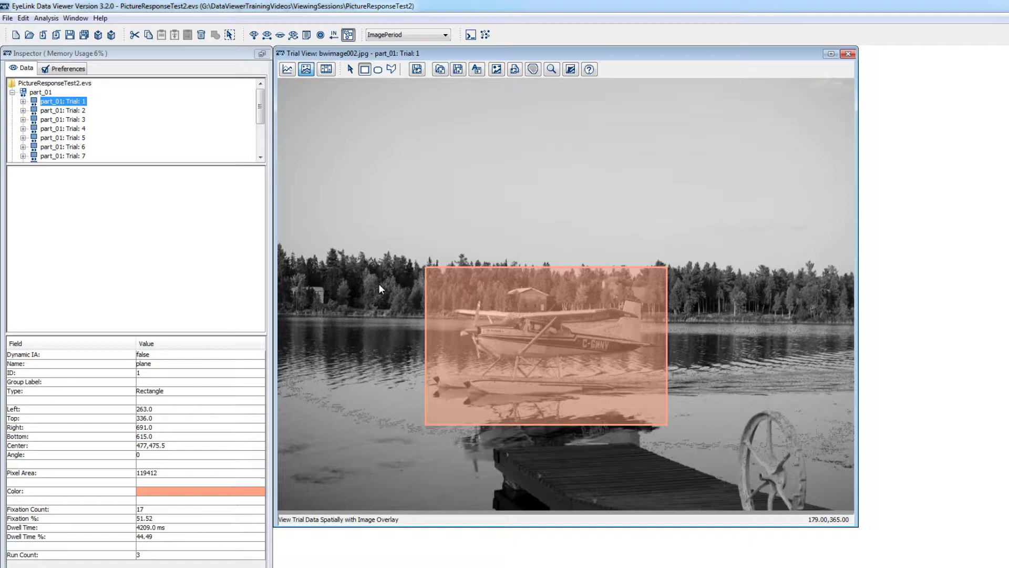
Delete the plane interest area and confirm the deletion
right_click(446, 295)
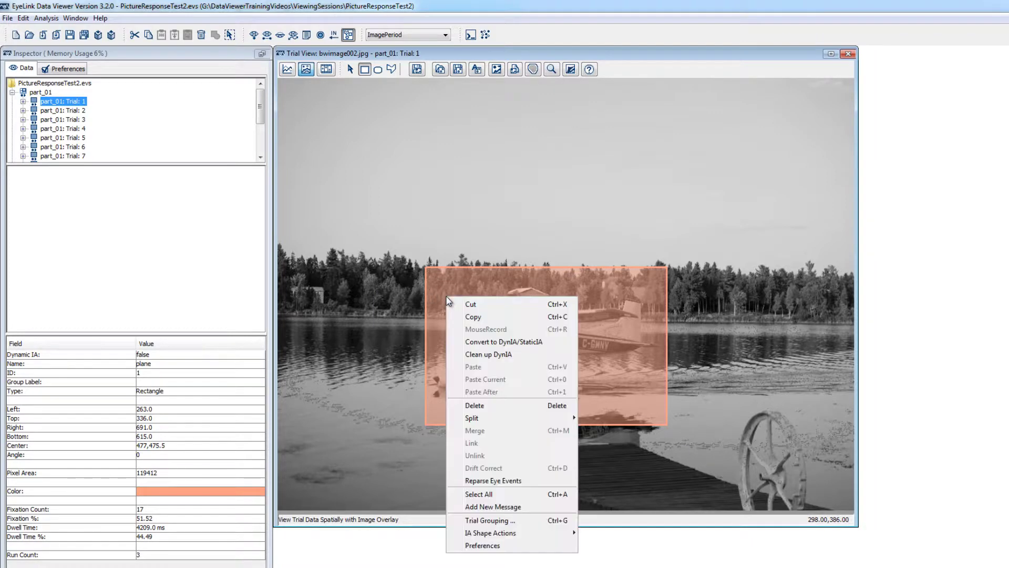
click(489, 403)
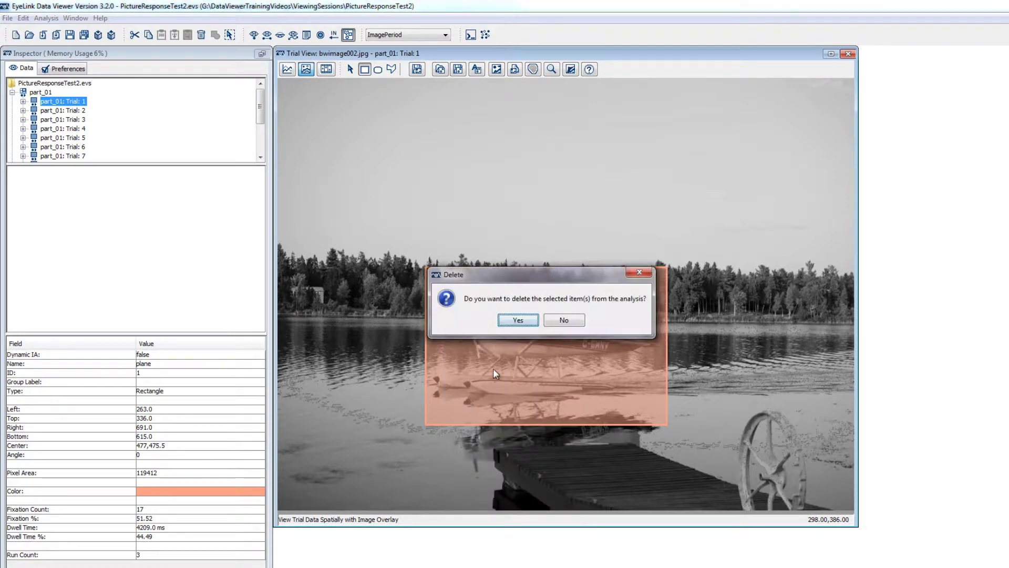
click(513, 320)
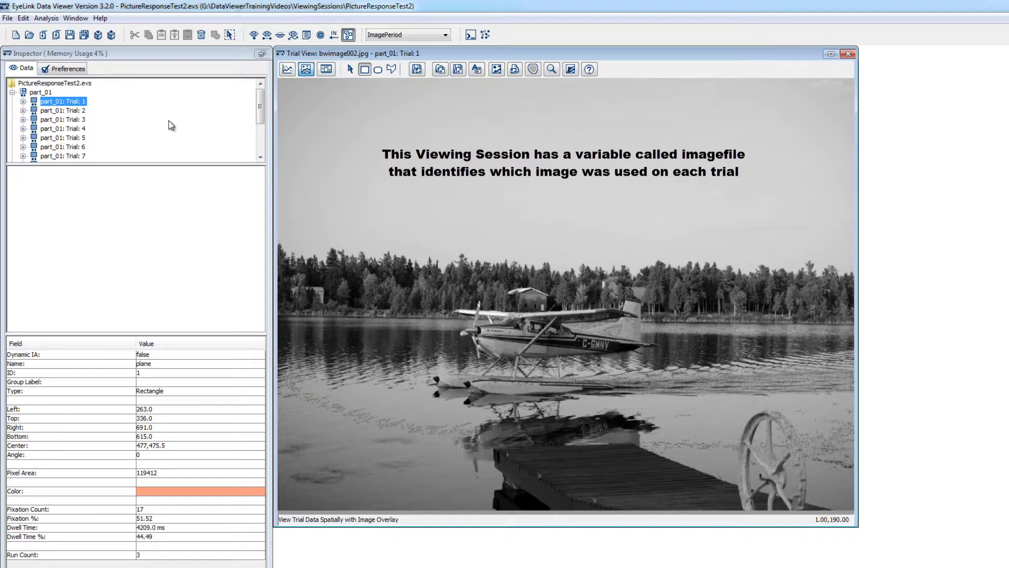
Add imagefile to the Trial Grouping's selected variables and regroup the trials
click(23, 18)
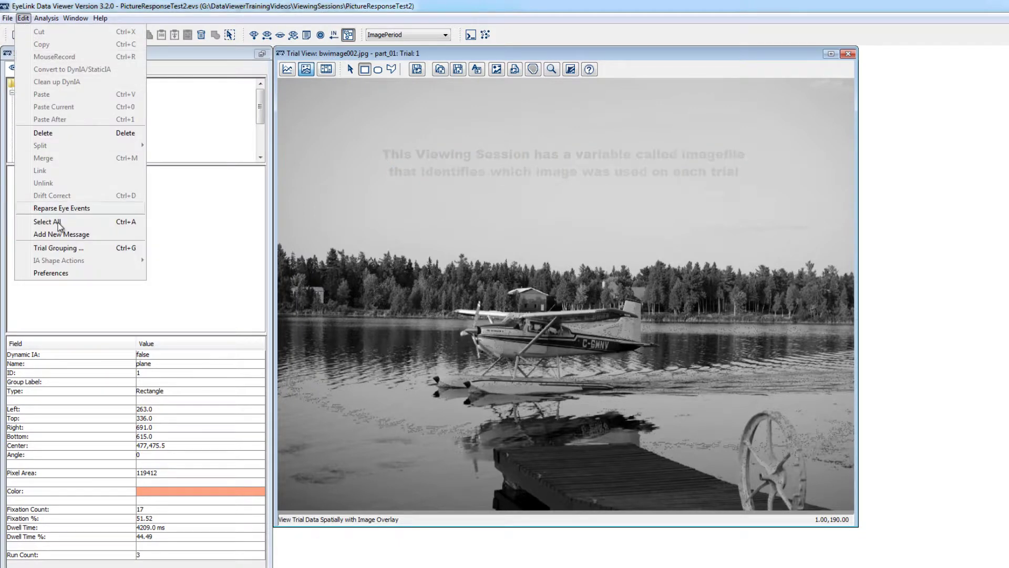
click(47, 244)
click(371, 321)
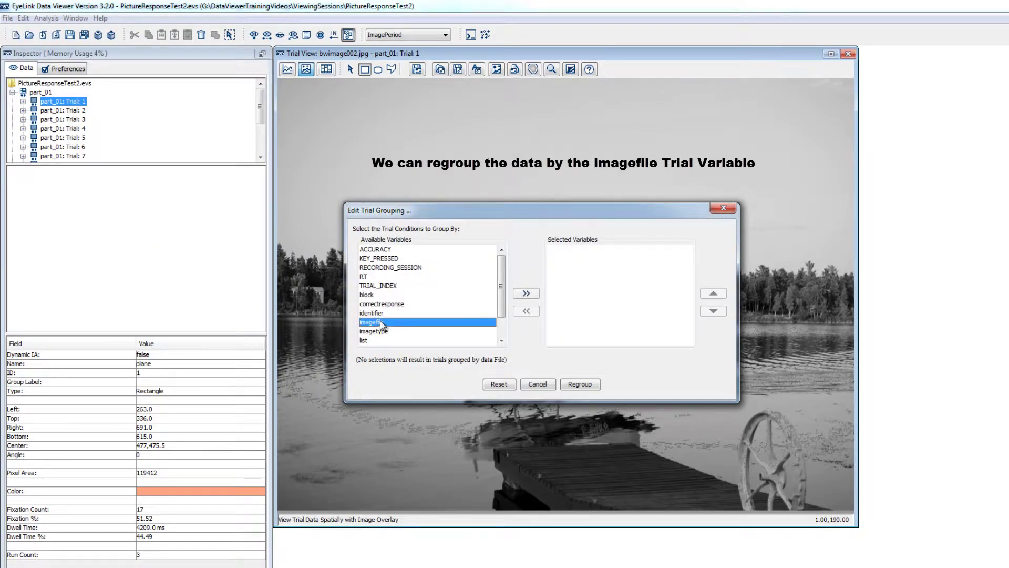
click(526, 293)
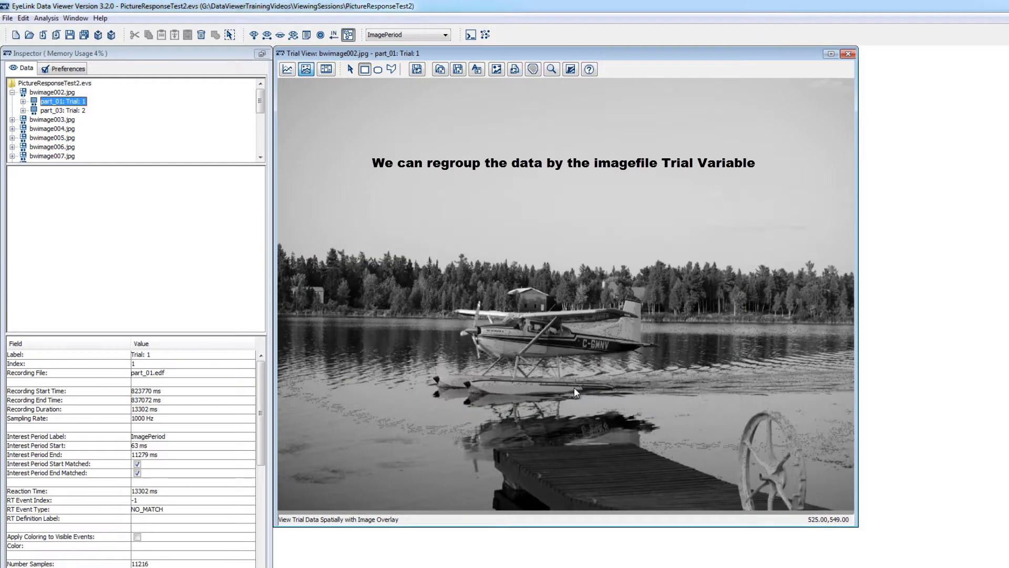
click(574, 385)
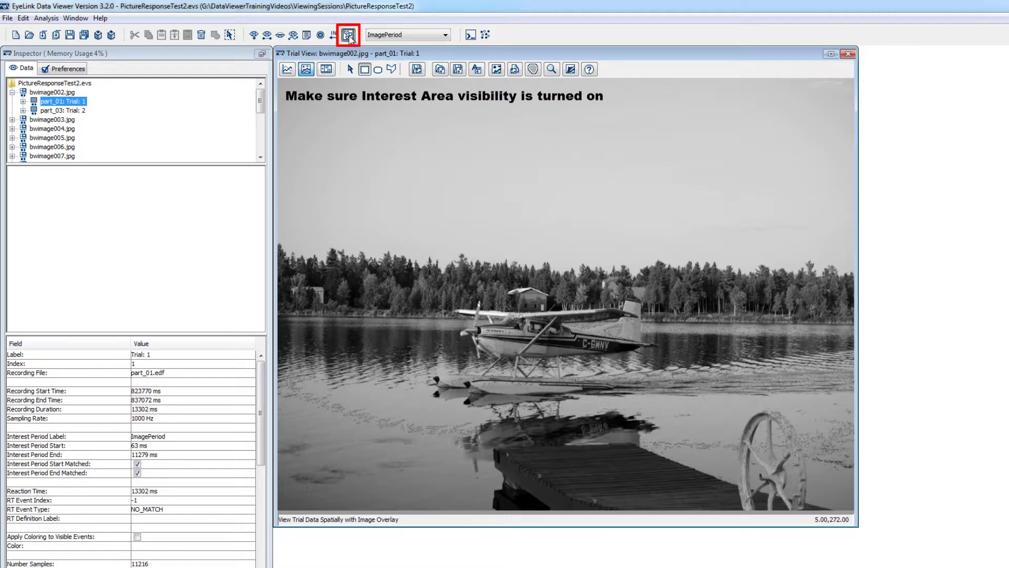
With fixations hidden, draw a rectangle around the seaplane and name it plane
click(254, 39)
click(255, 39)
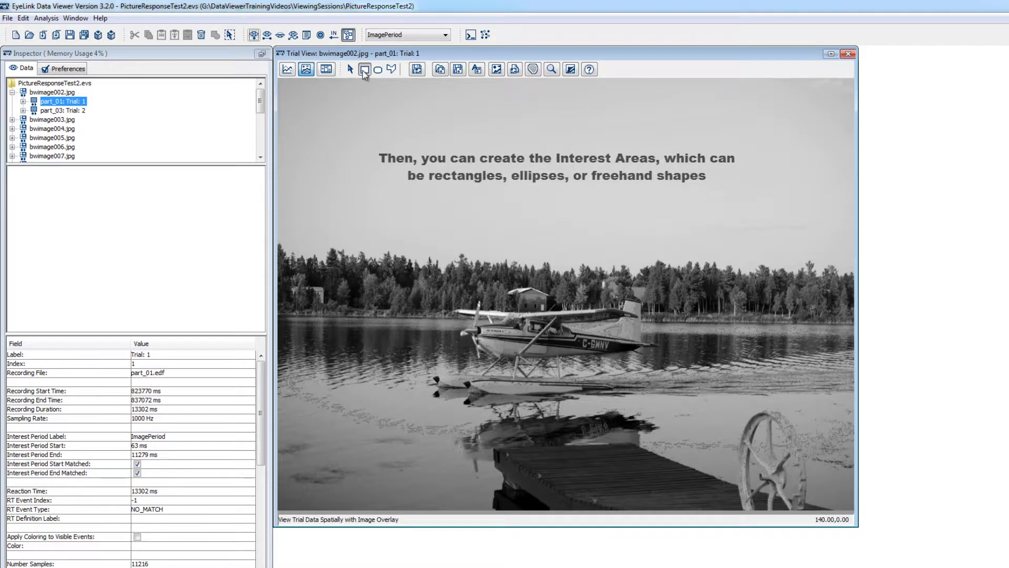
drag(415, 271, 667, 418)
text(plane)
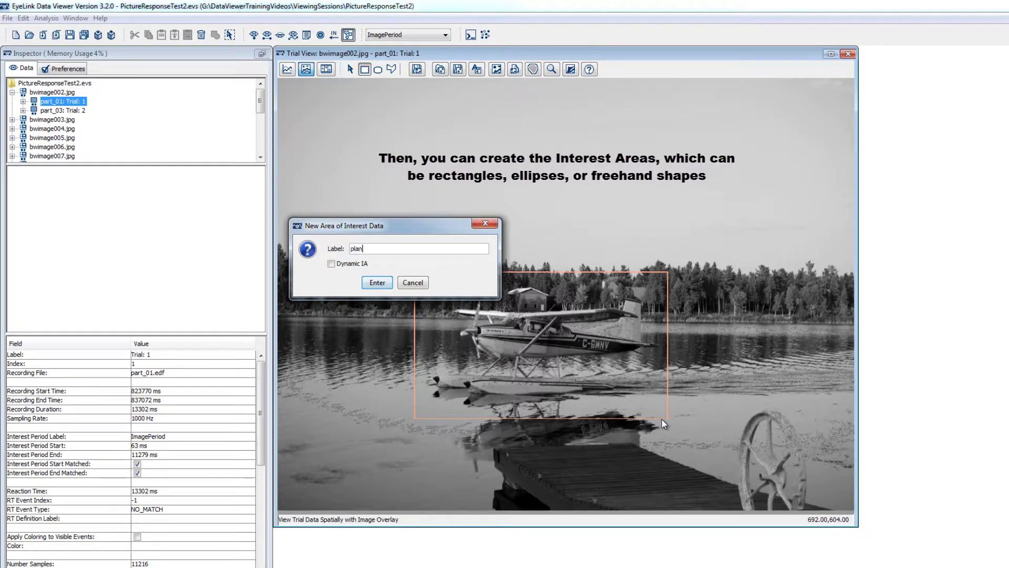
click(377, 284)
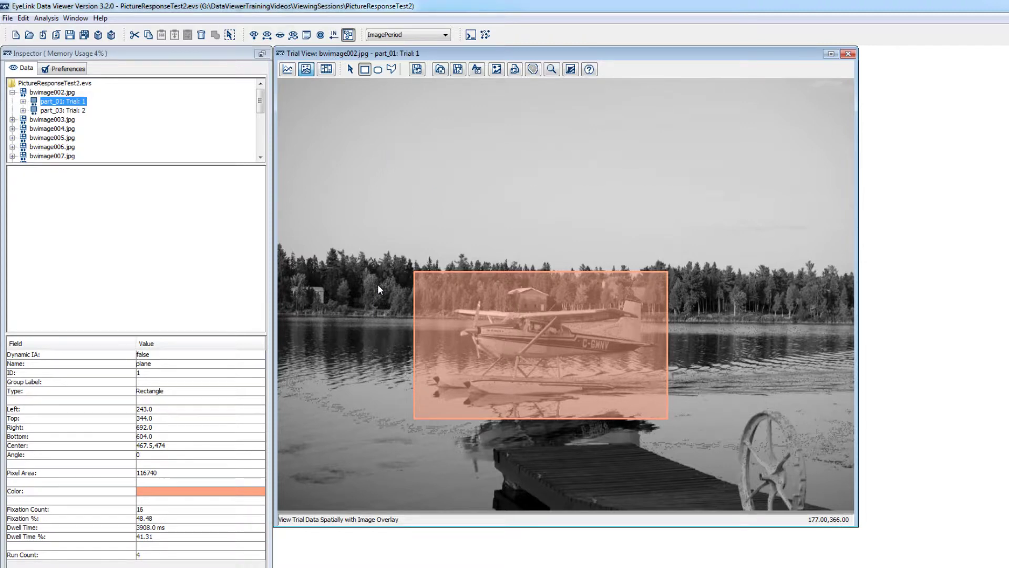
Enlarge the plane area from its bottom-right corner, then set Left to 240 and Top to 345
click(350, 69)
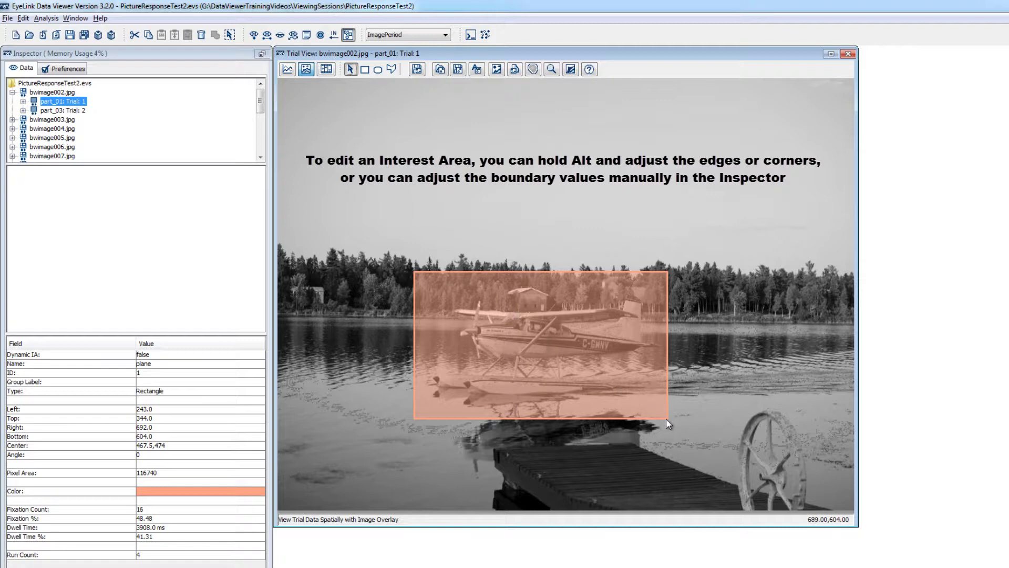
mouse_move(665, 416)
mouse_down()
mouse_move(693, 438)
mouse_move(672, 408)
mouse_up()
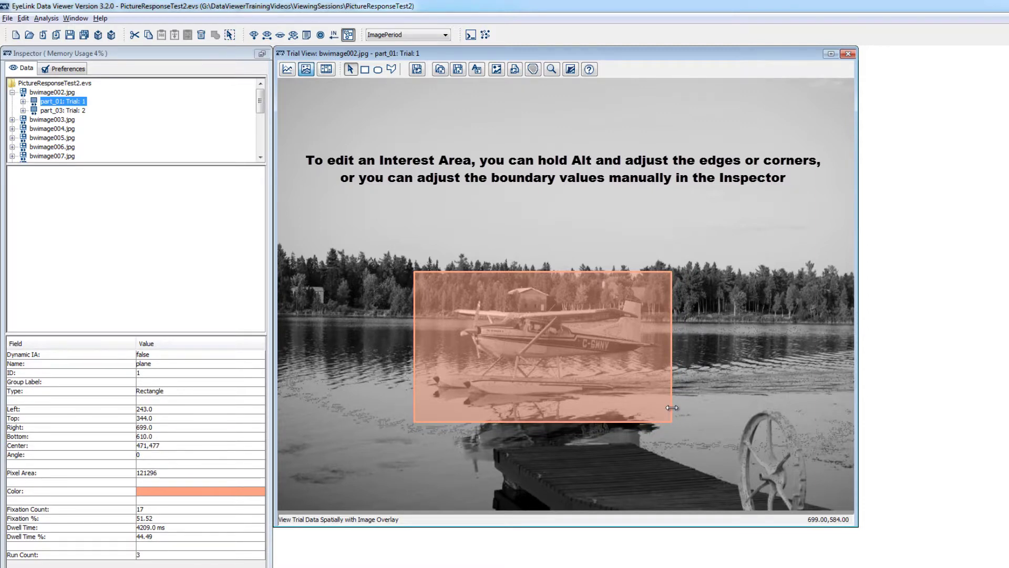
click(166, 409)
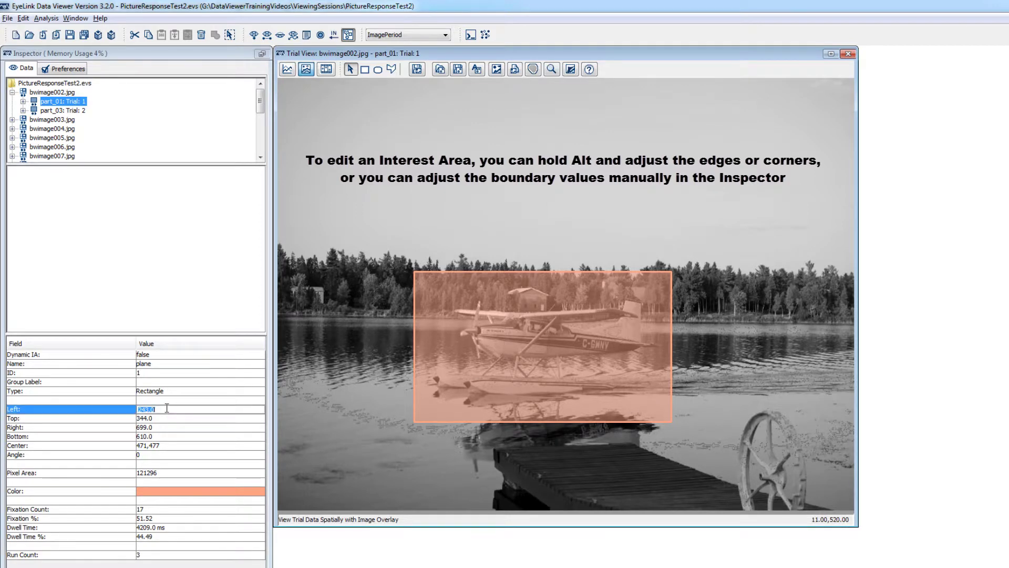
text(240)
click(195, 418)
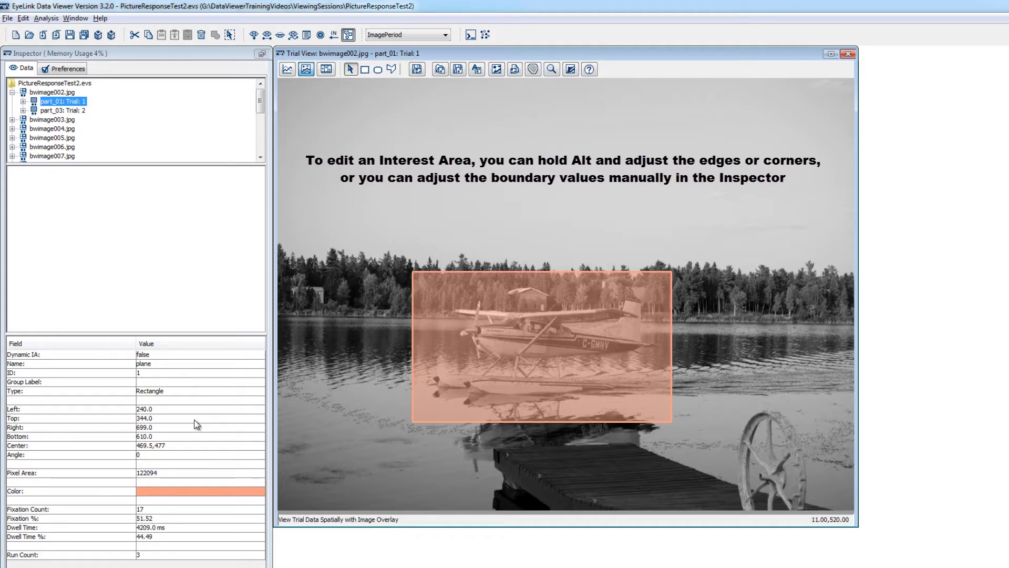
double_click(195, 418)
text(34)
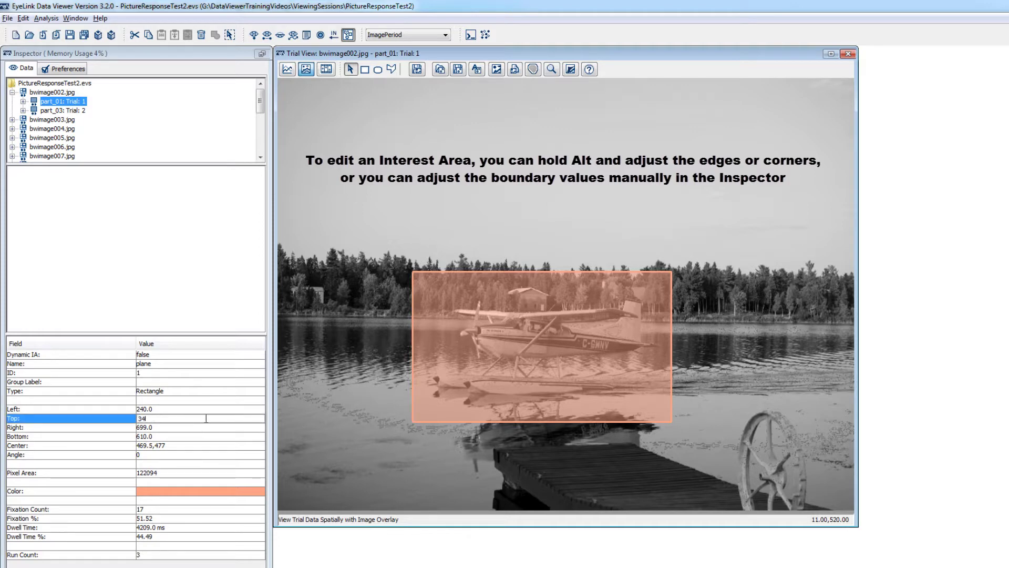
text(5)
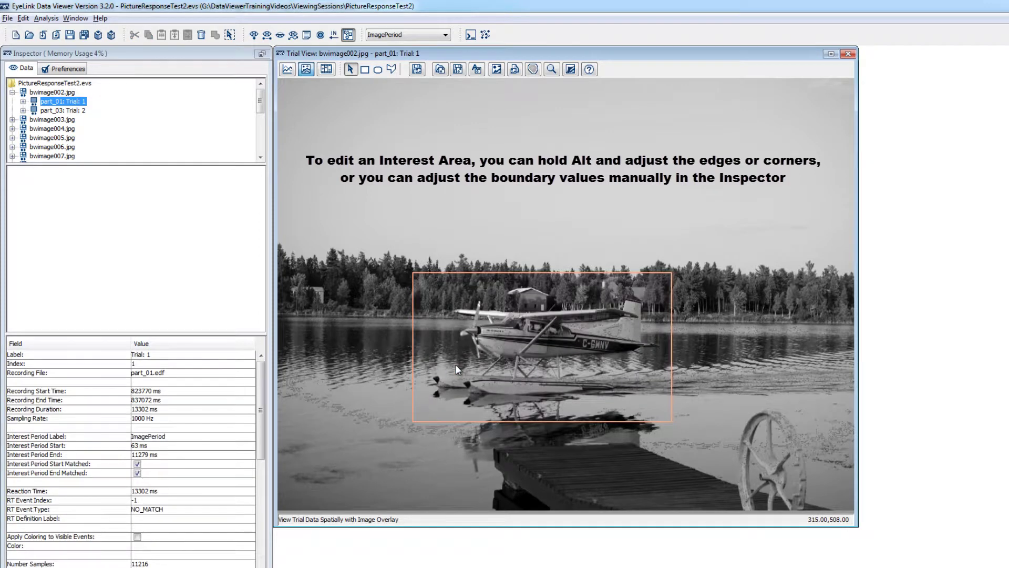
click(456, 367)
click(455, 365)
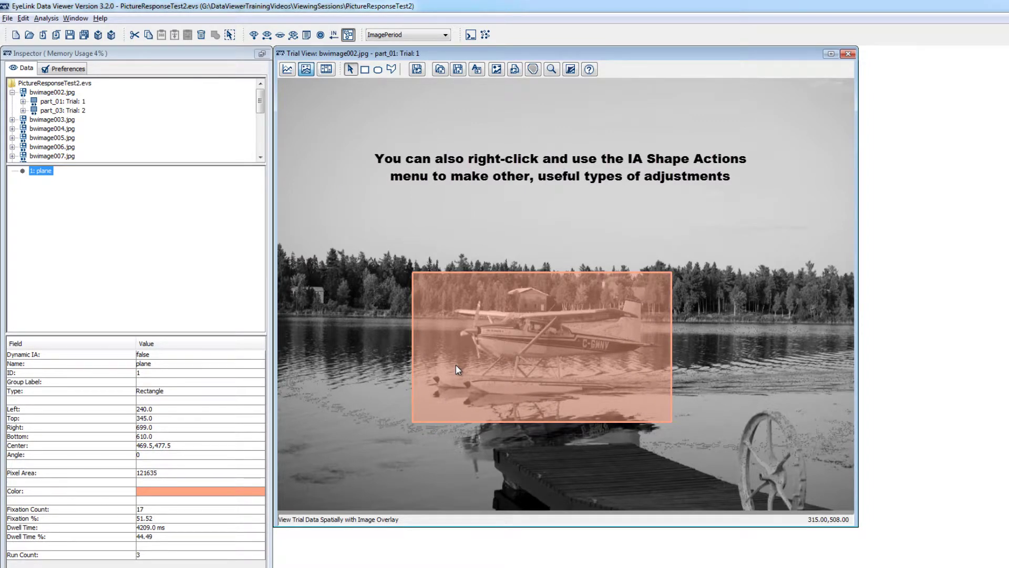
right_click(461, 284)
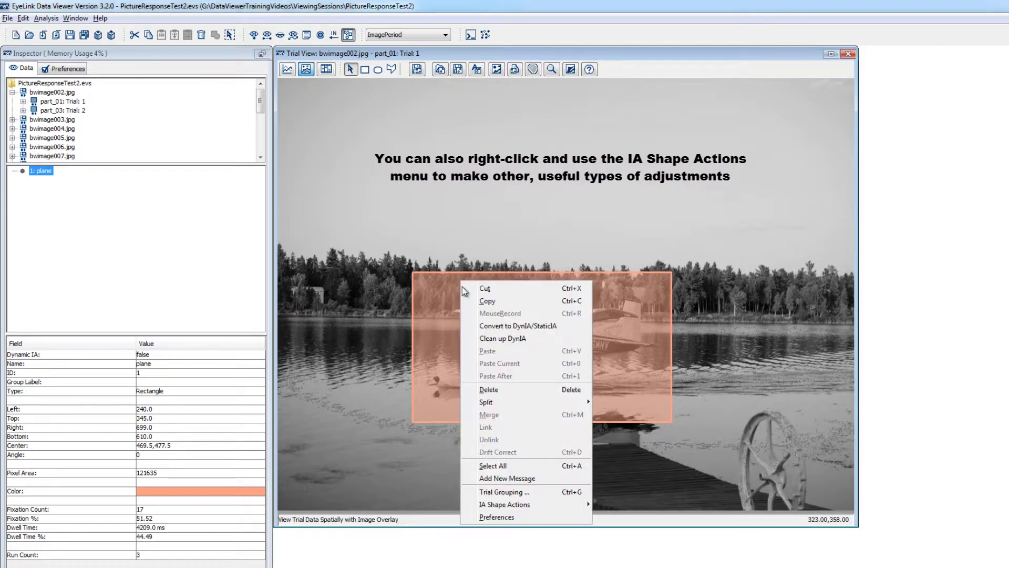
mouse_move(498, 507)
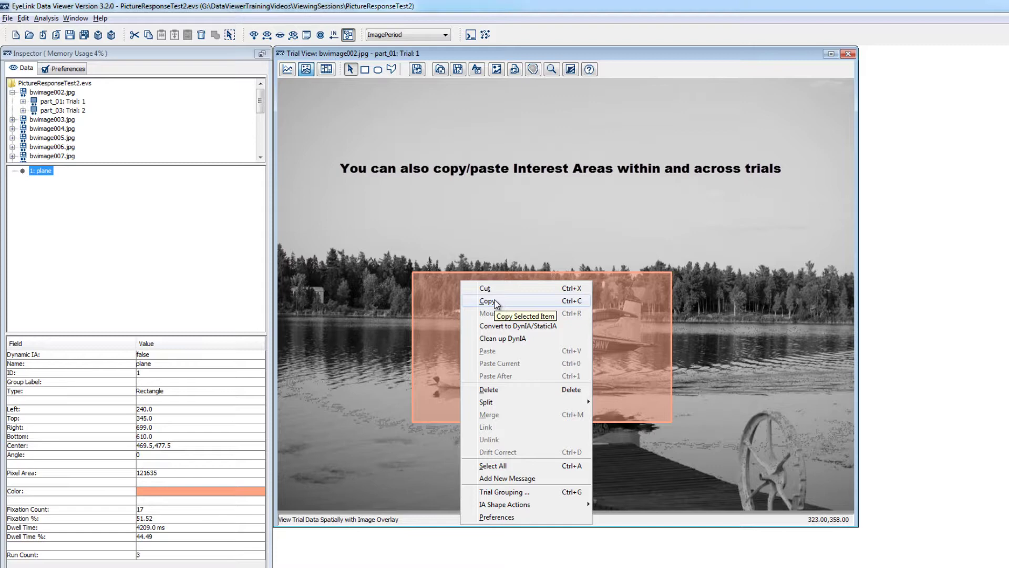
click(394, 297)
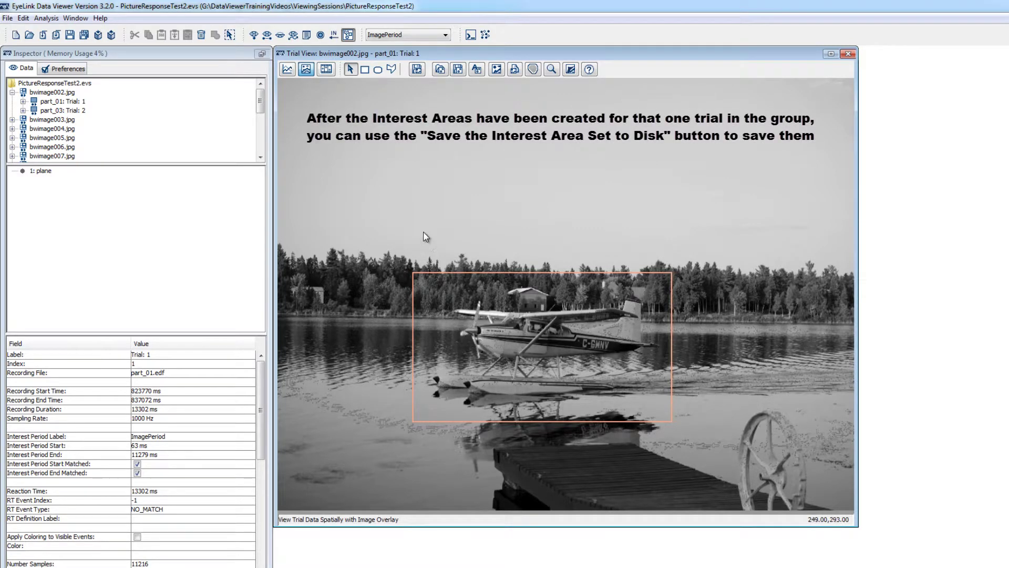
Save the interest area set to the Desktop as 'plane' and list it under Interest Area Templates
click(458, 70)
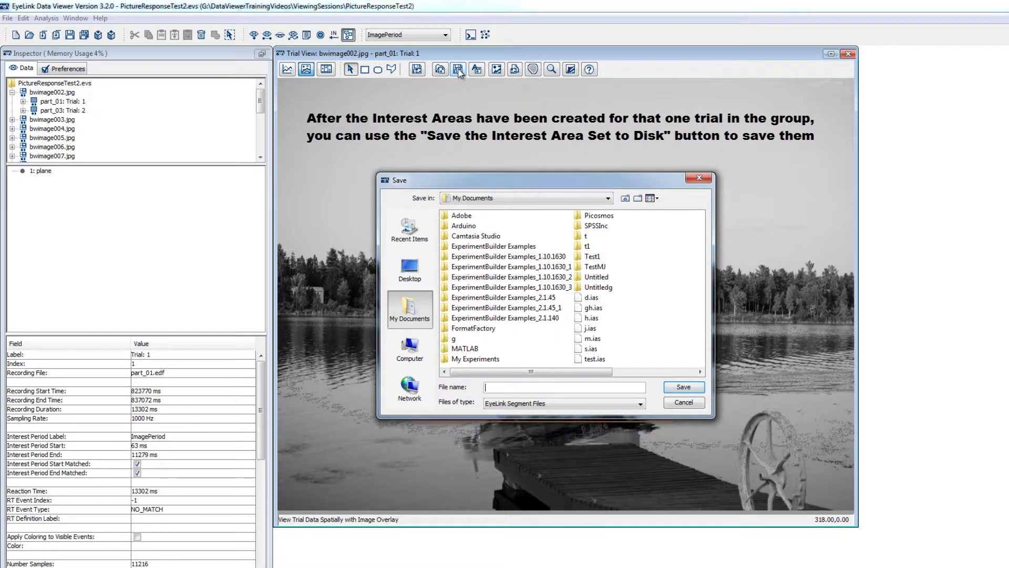
click(411, 269)
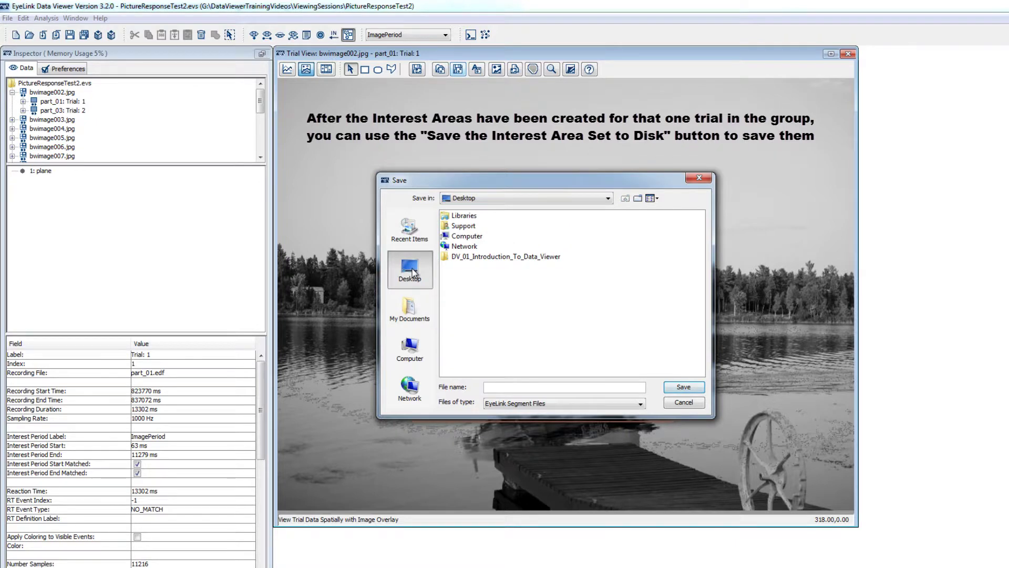
click(505, 388)
text(plane)
click(684, 387)
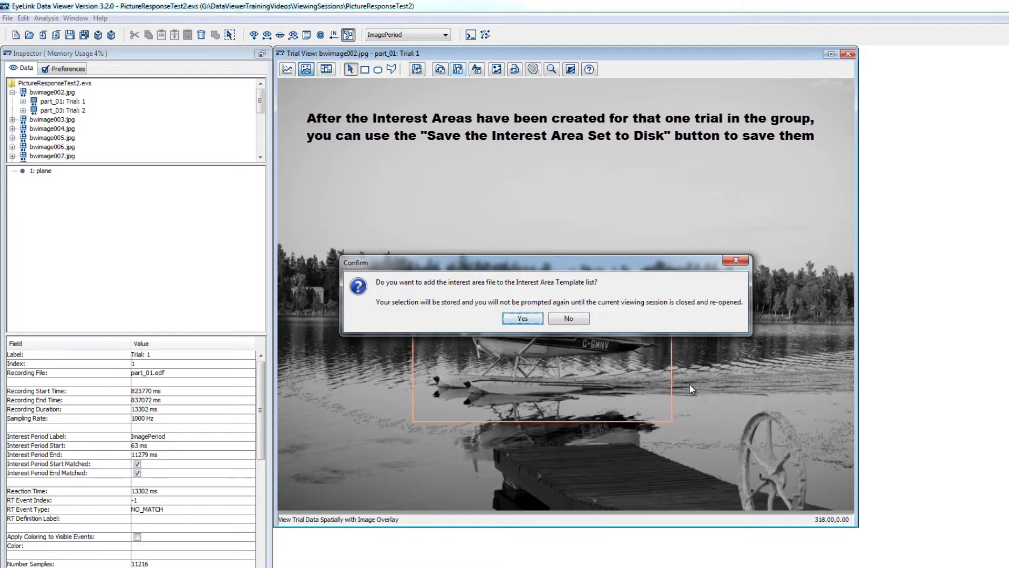
click(522, 318)
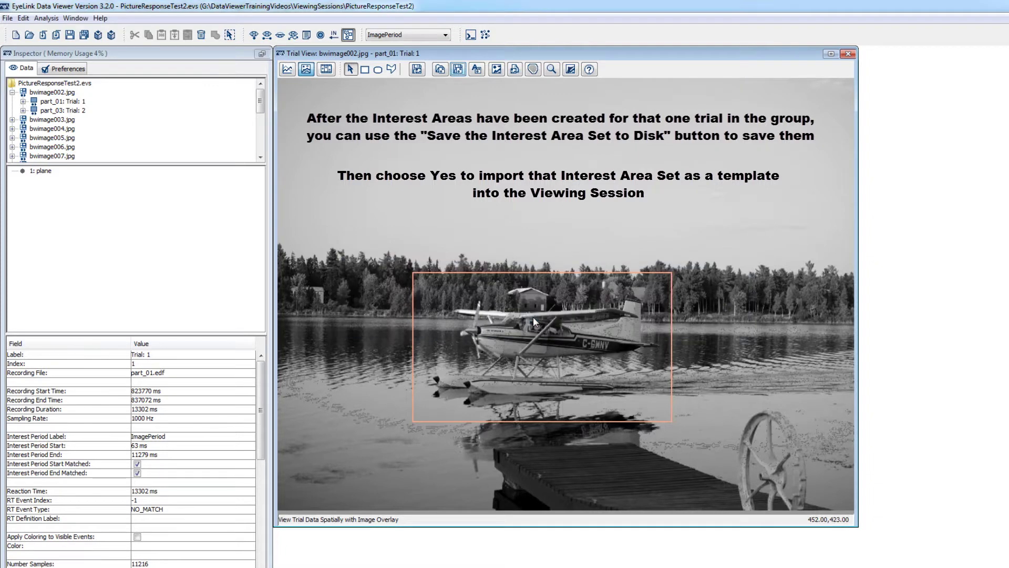
drag(260, 99, 260, 139)
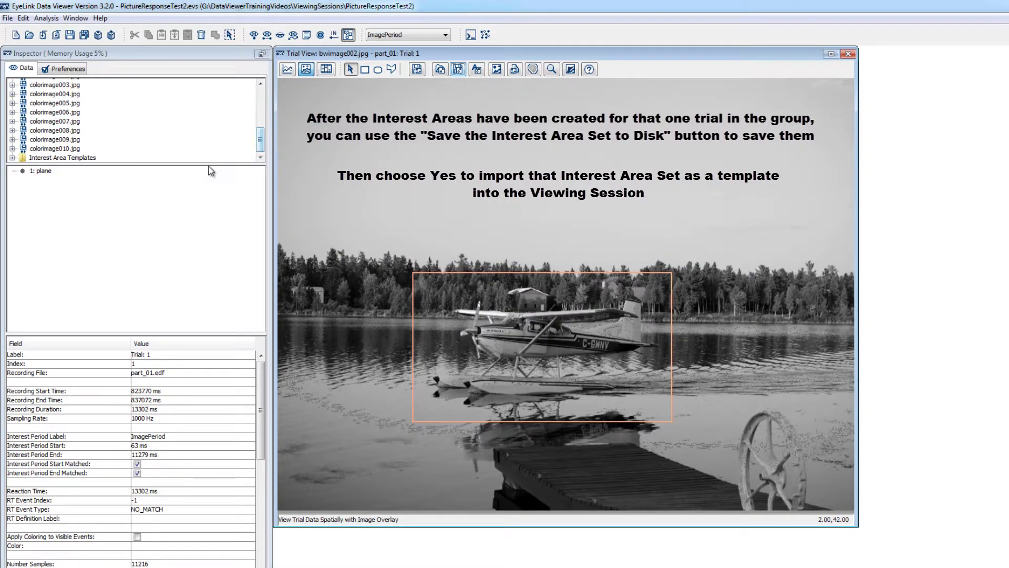
click(13, 157)
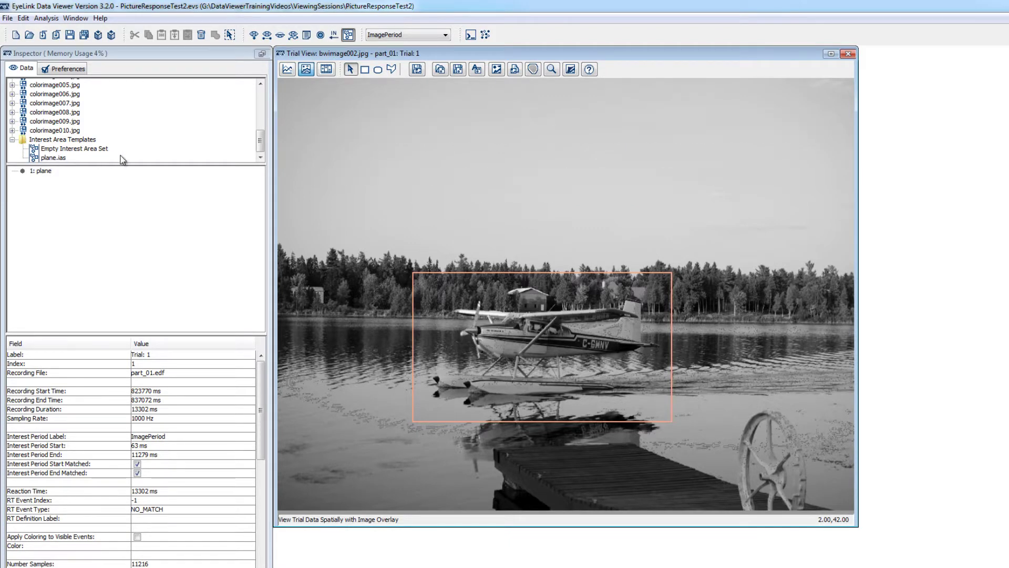
Set plane.ias as the Default Interest Area Set for the bwimage002.jpg group
scroll(253, 143, up, 10)
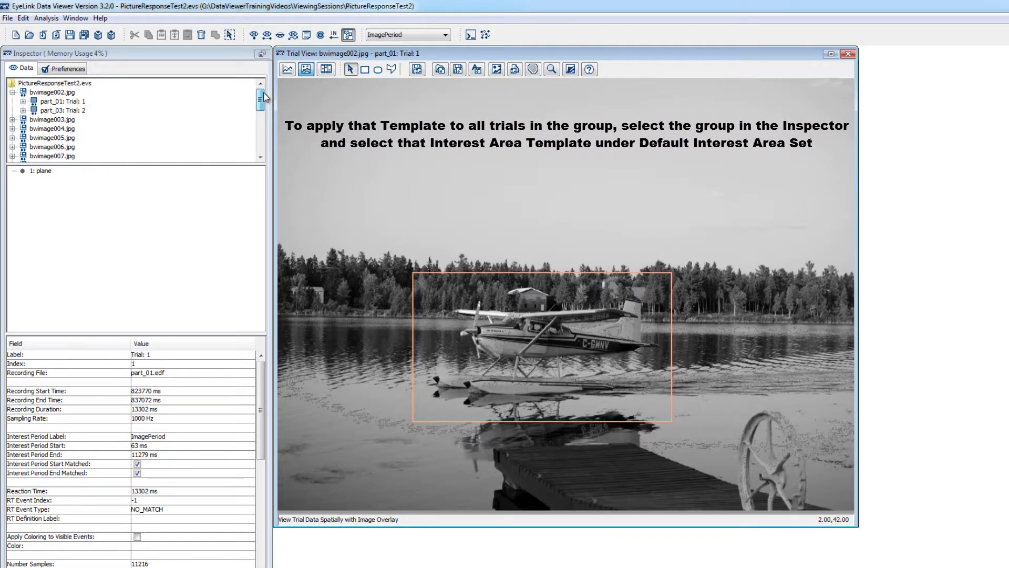
click(54, 93)
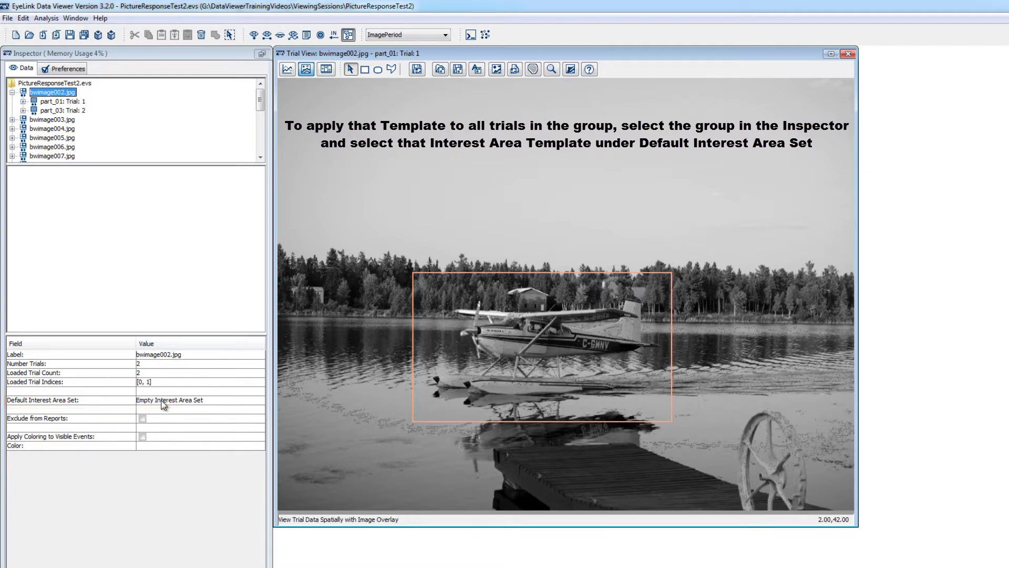
click(161, 400)
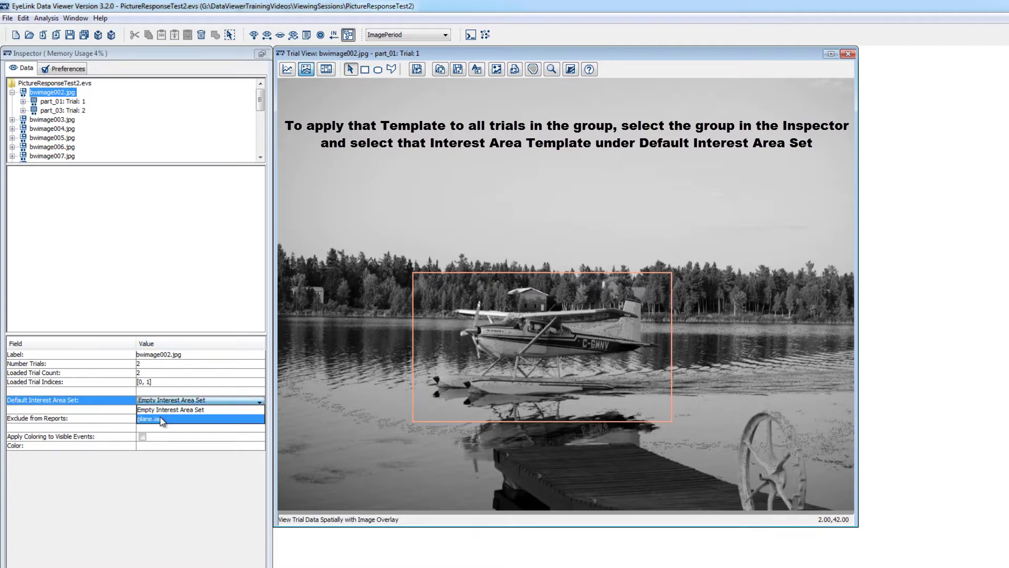
click(157, 419)
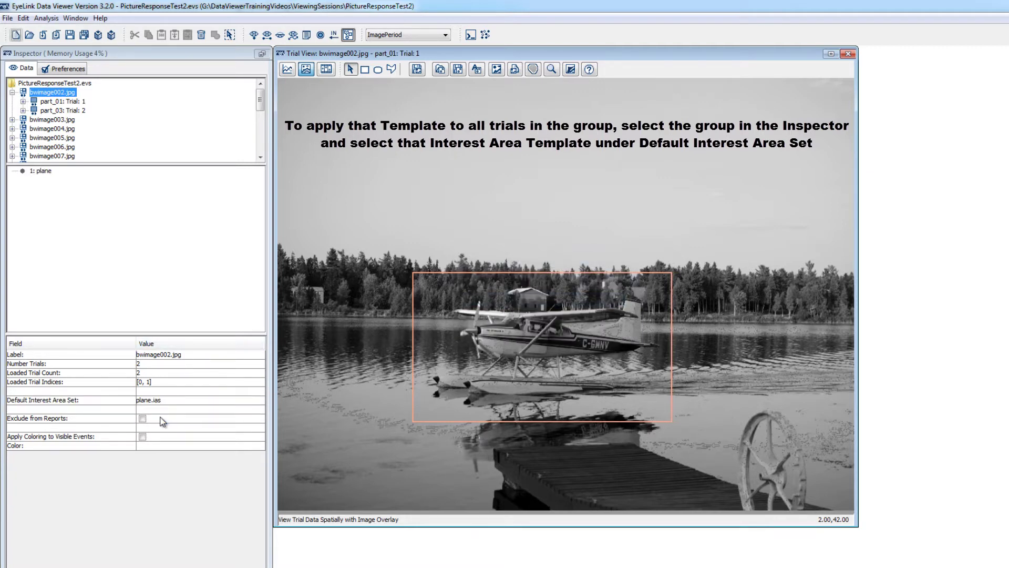
Switch between Trial 1 and Trial 2 to confirm both show the plane interest area
click(73, 110)
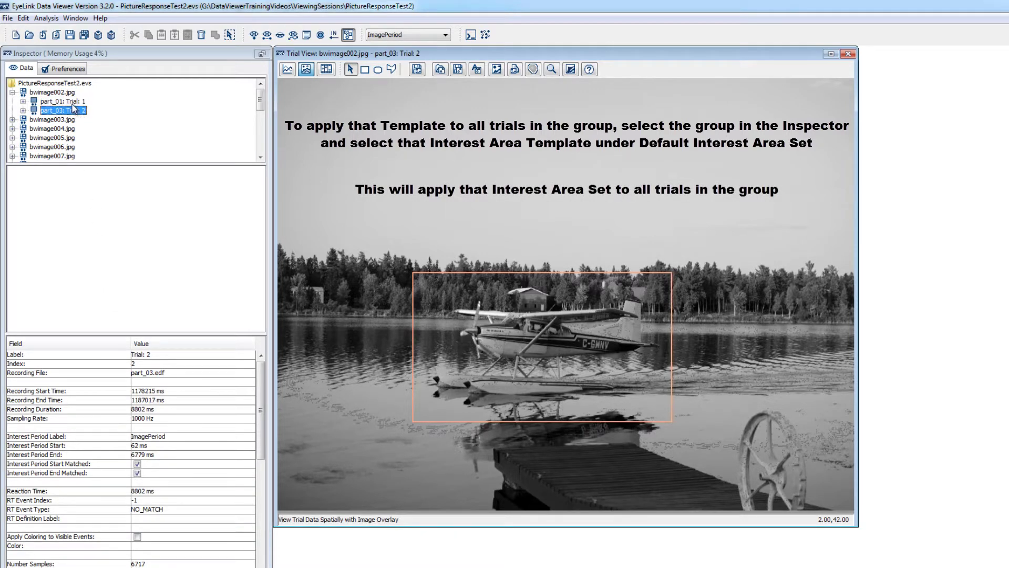
click(72, 103)
click(75, 111)
click(75, 103)
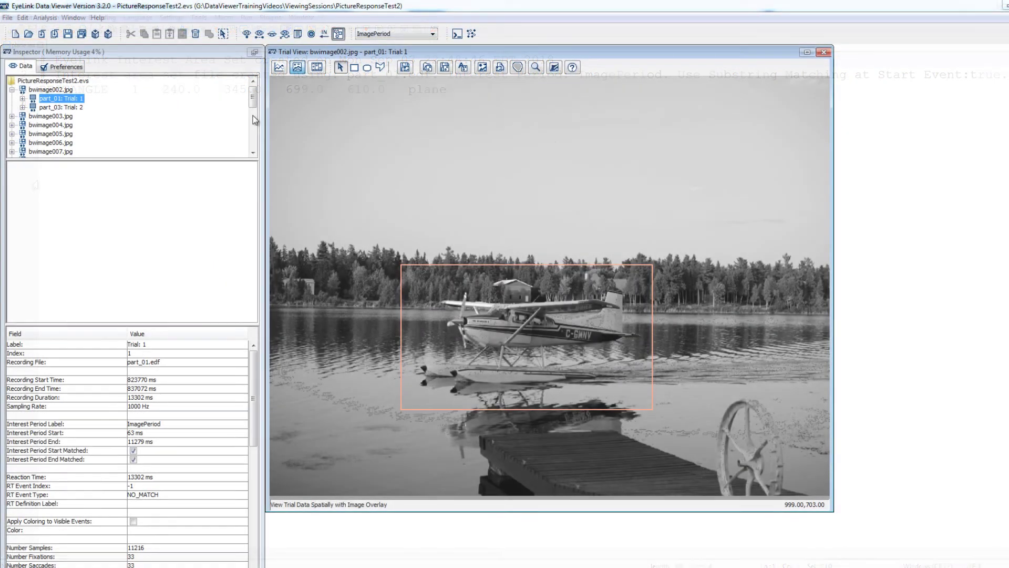
Open the Help Contents topic Interest Areas under Working with Events, Samples and Interest Areas
click(97, 17)
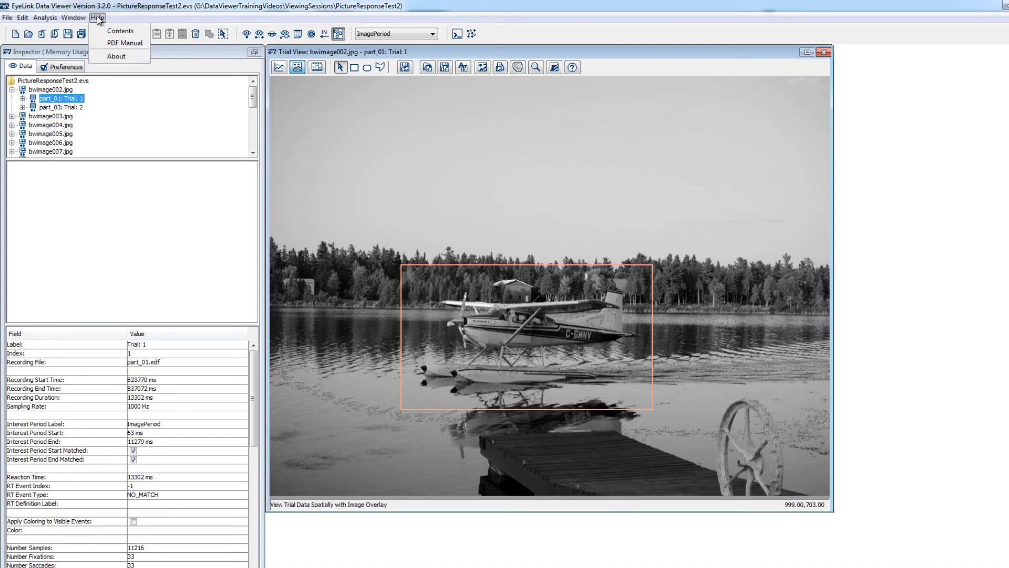
click(103, 30)
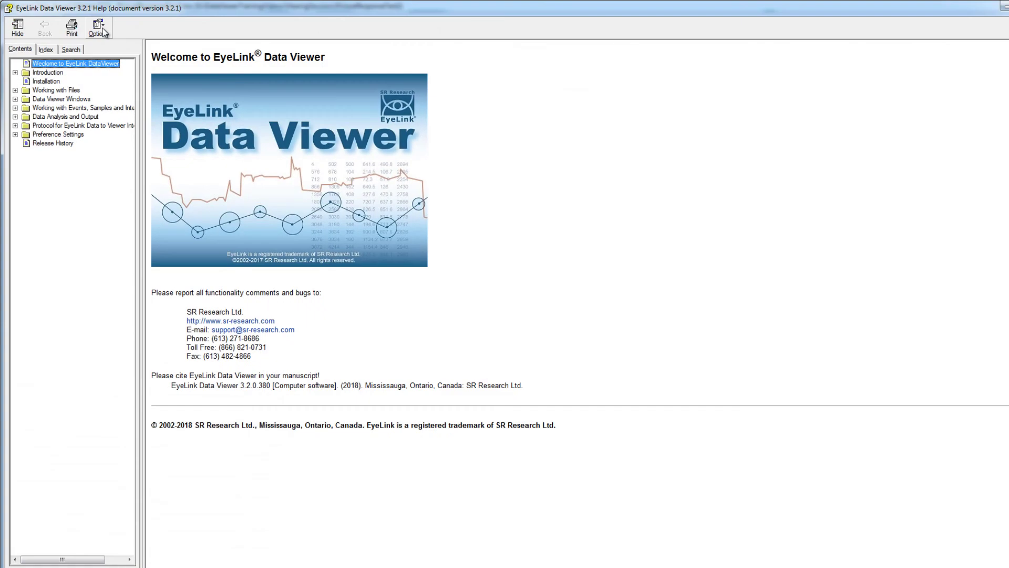
click(15, 108)
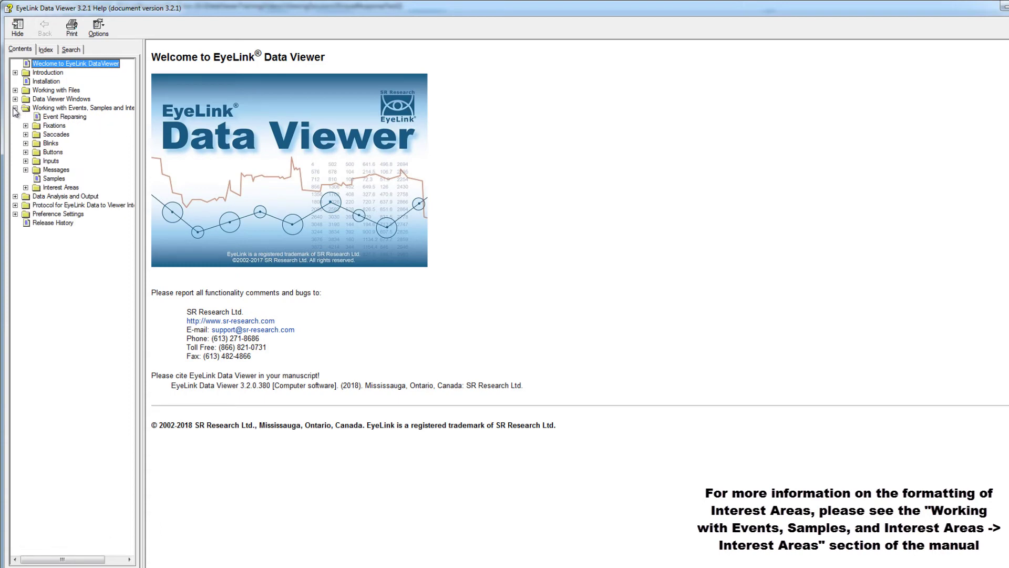
click(49, 188)
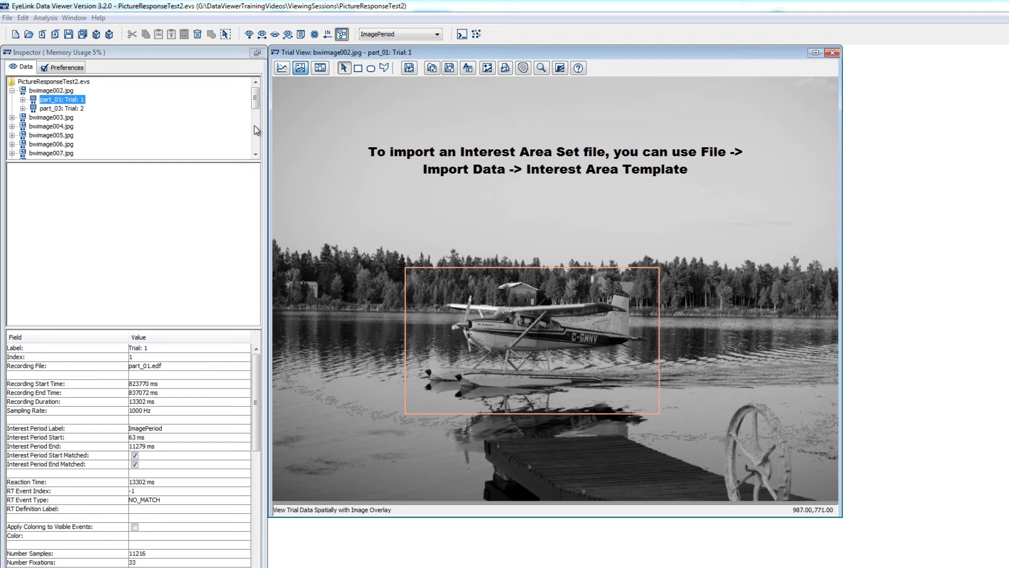
click(7, 18)
mouse_move(58, 82)
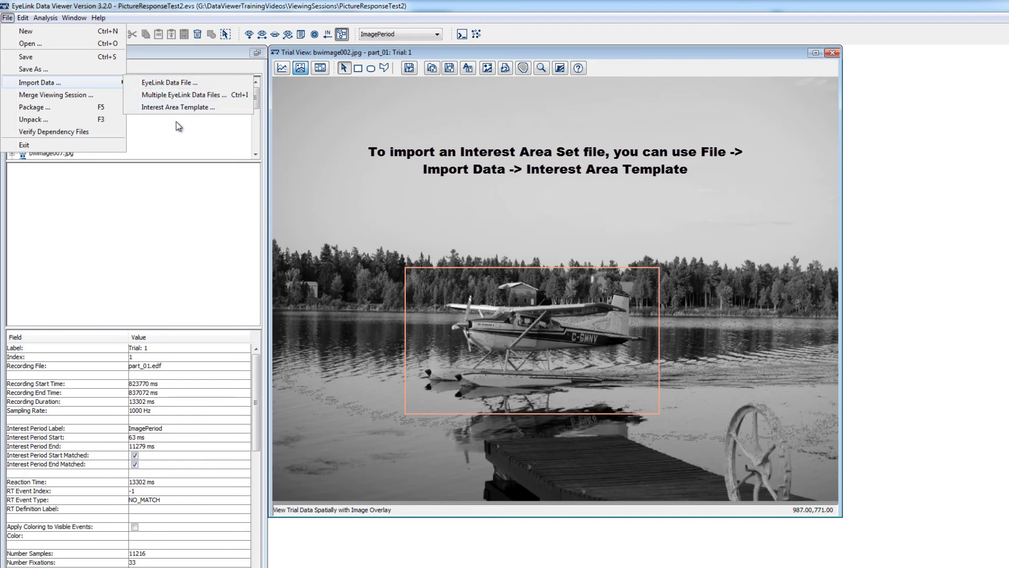
click(183, 136)
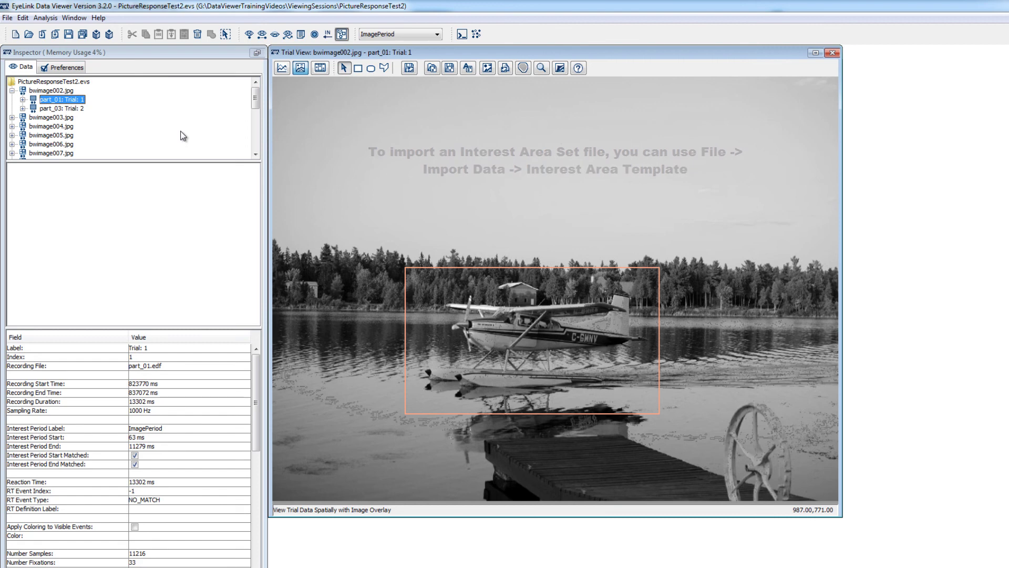